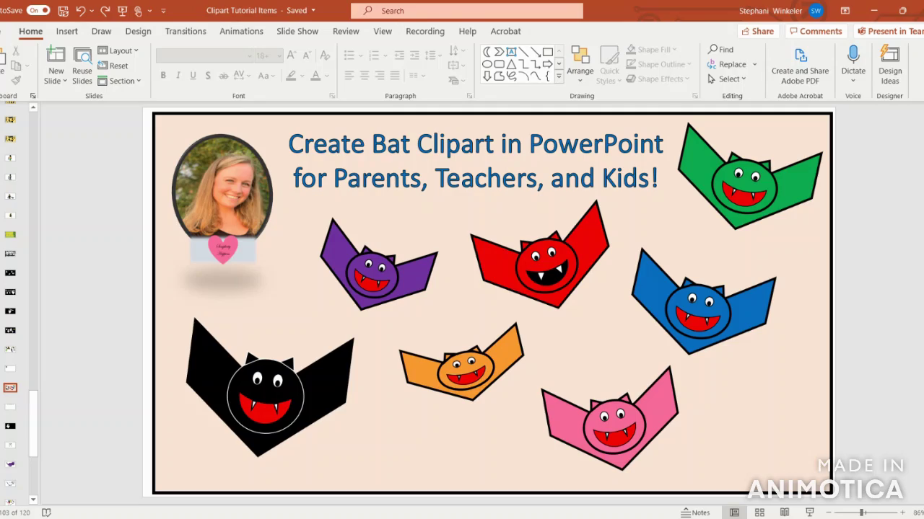
Step: Add a new blank slide and draw a chevron shape about 6.58" high and 5.67" wide on it
key(ctrl+m)
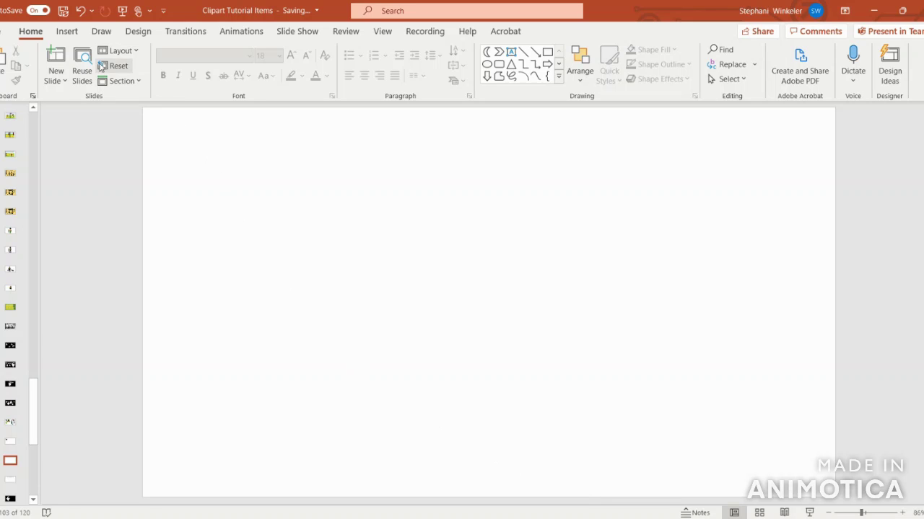
click(67, 31)
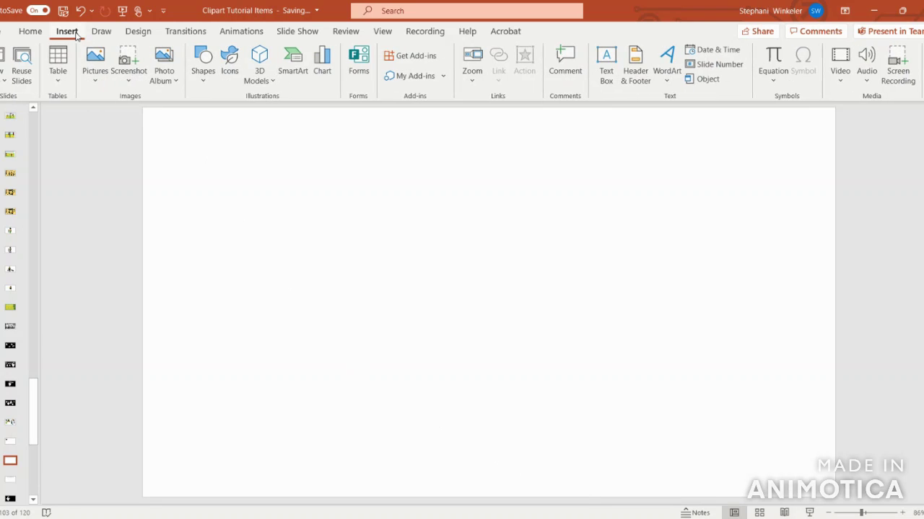
click(202, 72)
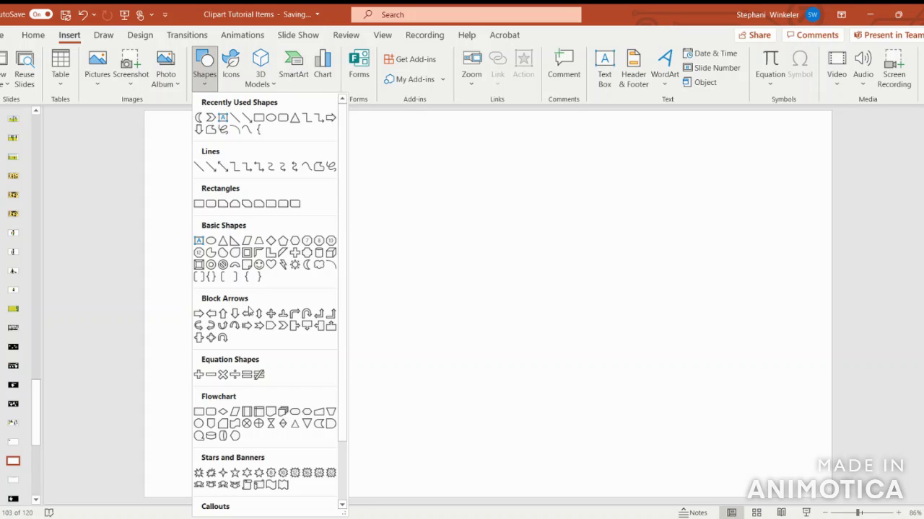
click(282, 325)
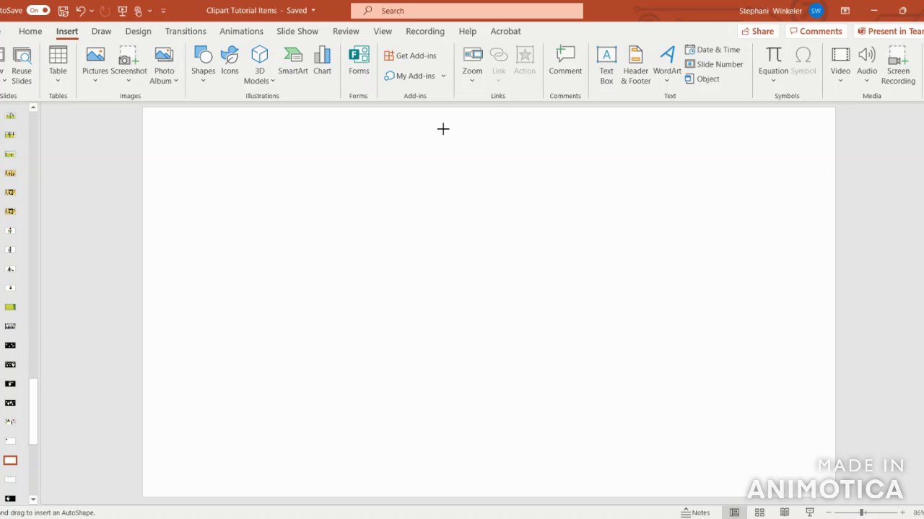
mouse_move(443, 129)
mouse_down()
mouse_move(563, 363)
mouse_move(679, 400)
mouse_move(736, 471)
mouse_up()
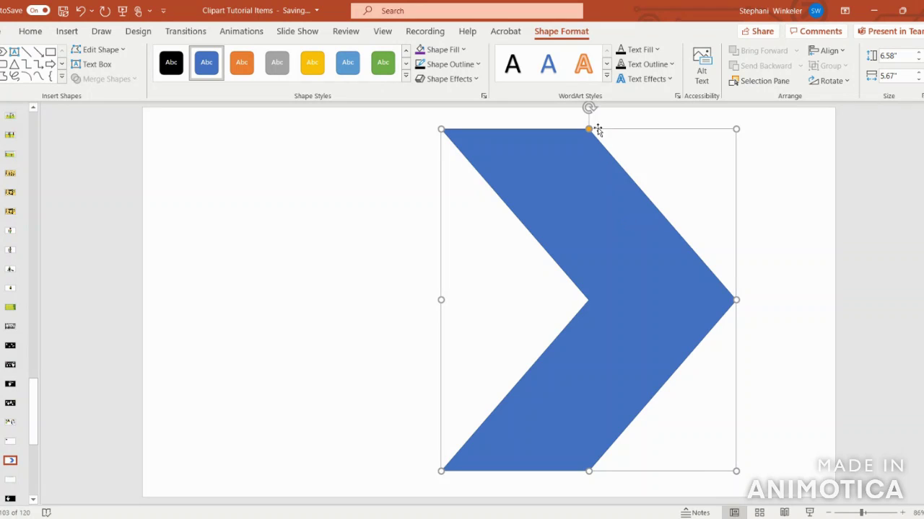
Step: Rotate the chevron 90° clockwise to point down, centered horizontally on the slide, and fill it black
drag(588, 107, 817, 308)
click(829, 50)
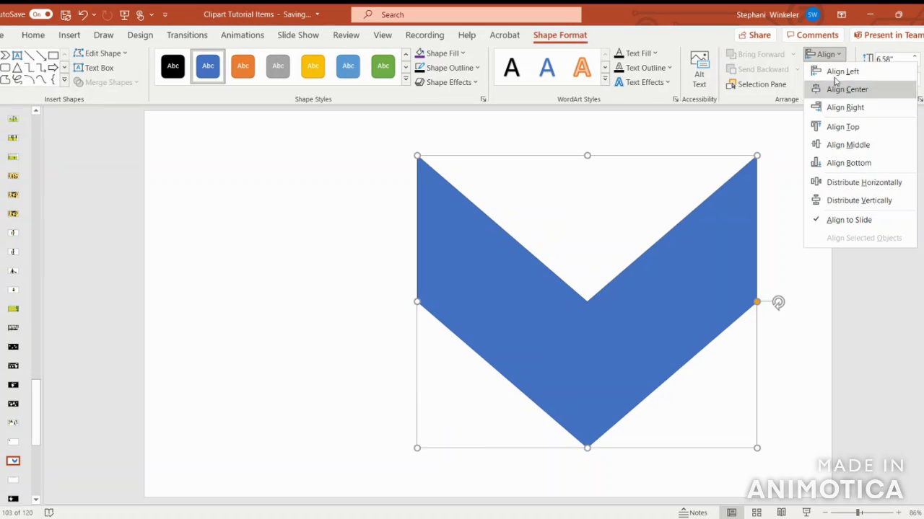
click(839, 87)
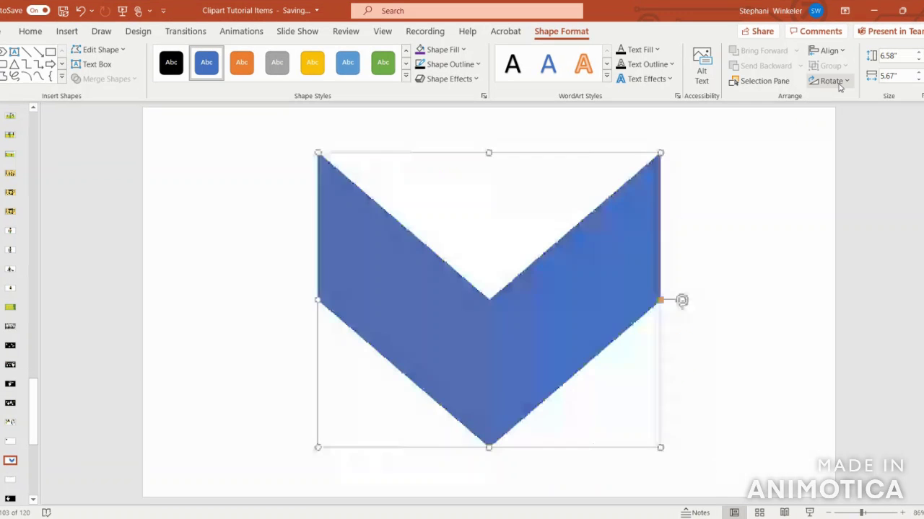
click(450, 52)
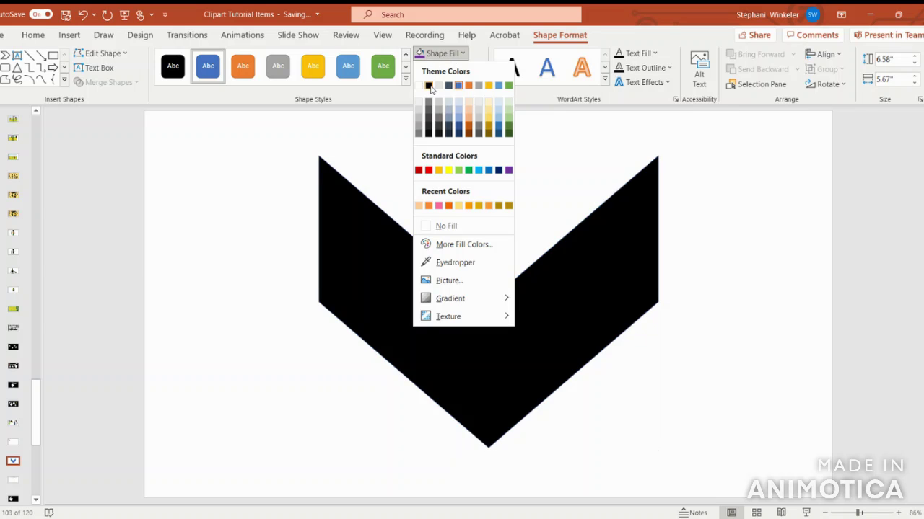
click(429, 86)
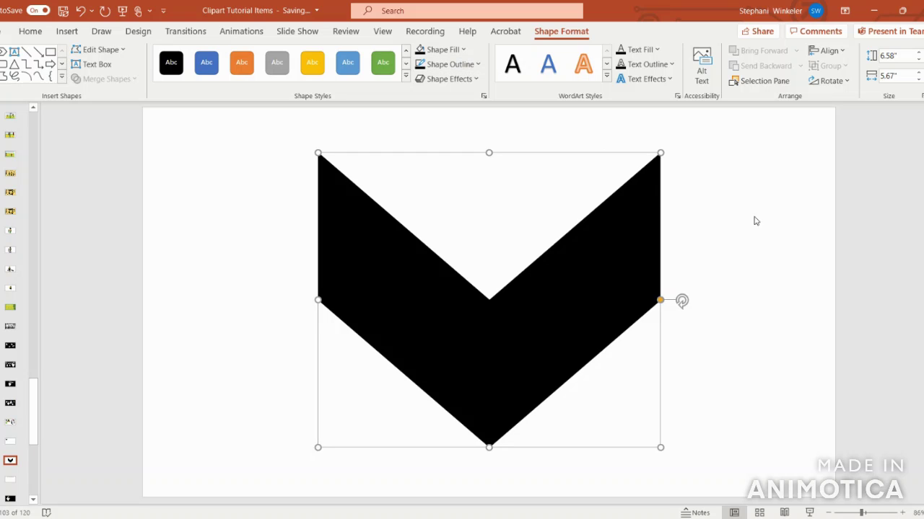
Step: Draw an oval about 2.71" high and 2.63" wide and place it over the middle of the chevron
click(67, 32)
click(199, 77)
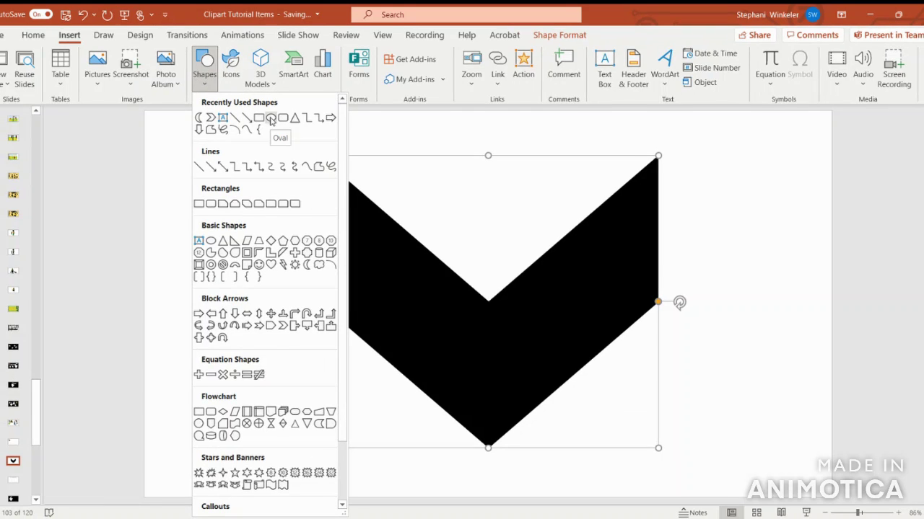
click(270, 118)
drag(183, 152, 315, 295)
drag(264, 228, 495, 296)
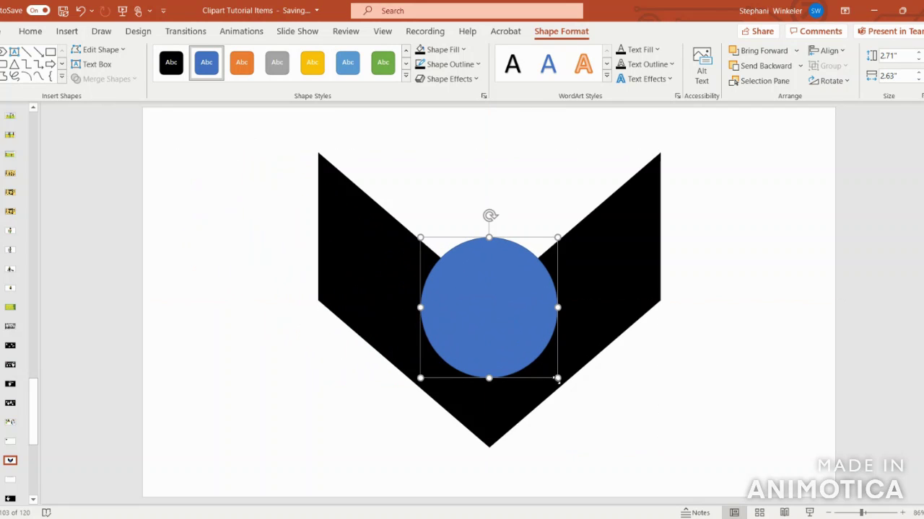
Step: Enlarge the head oval to about 3.25" by 3.15" and center it horizontally on the slide
drag(557, 379, 585, 406)
drag(532, 351, 523, 325)
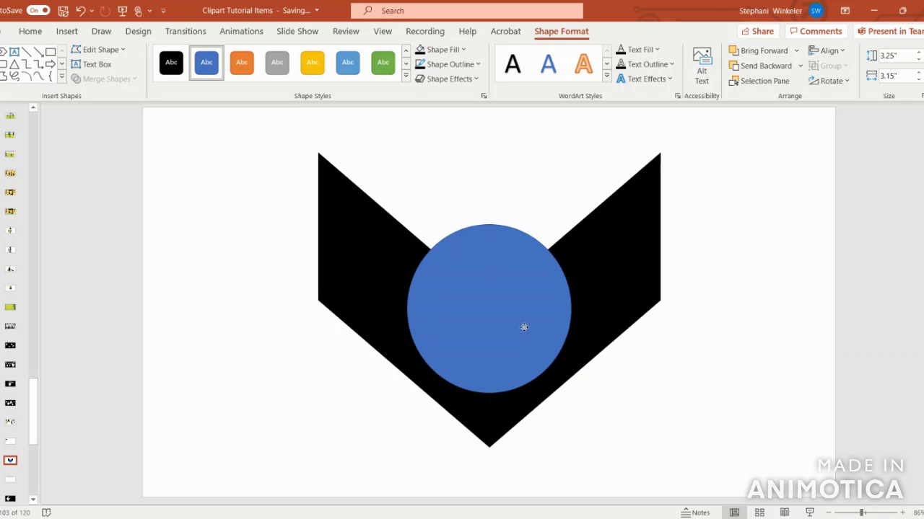
click(826, 51)
click(829, 88)
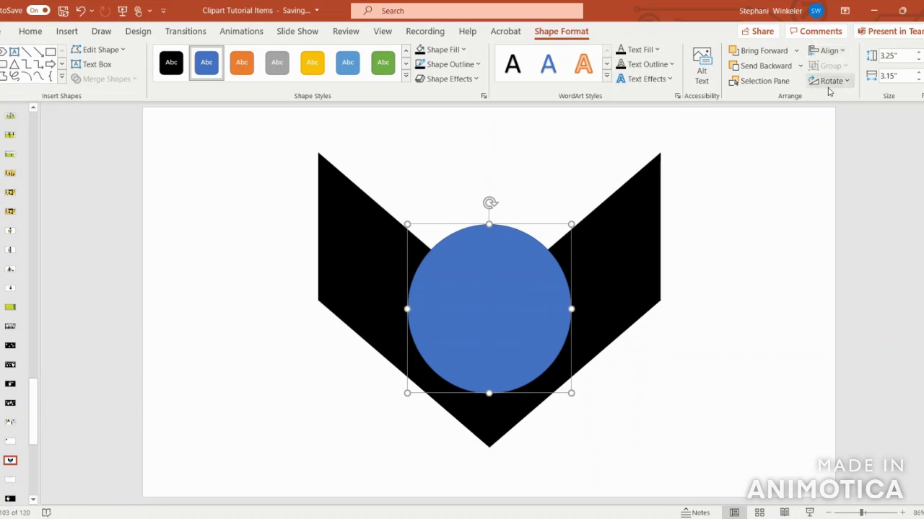
Step: Give the head oval a black fill and a white outline
click(424, 50)
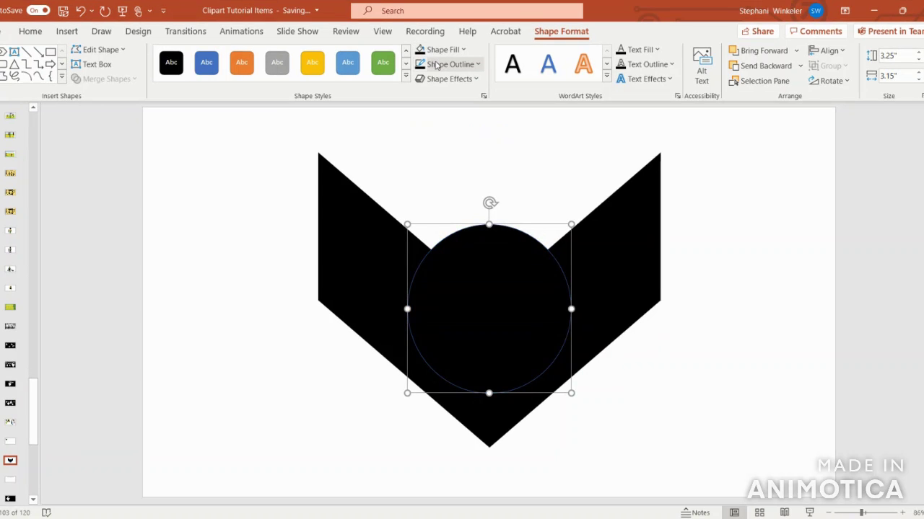
click(436, 65)
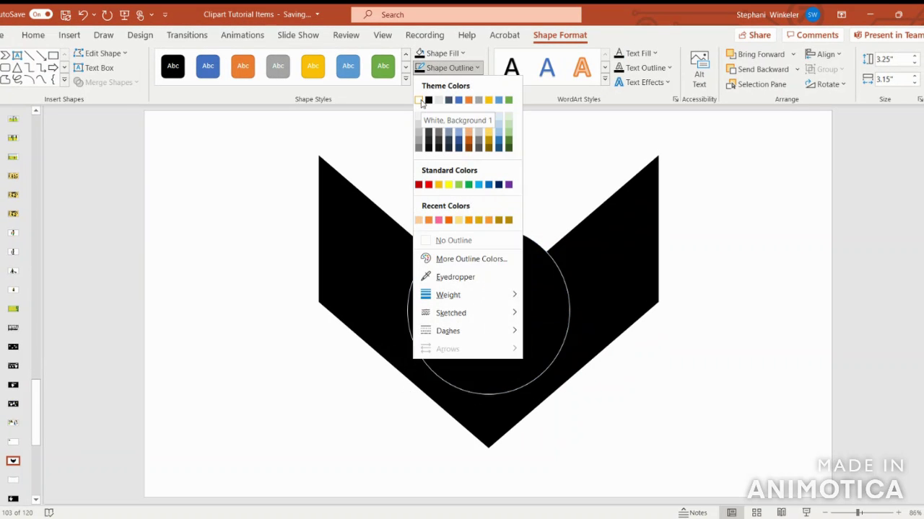
click(421, 102)
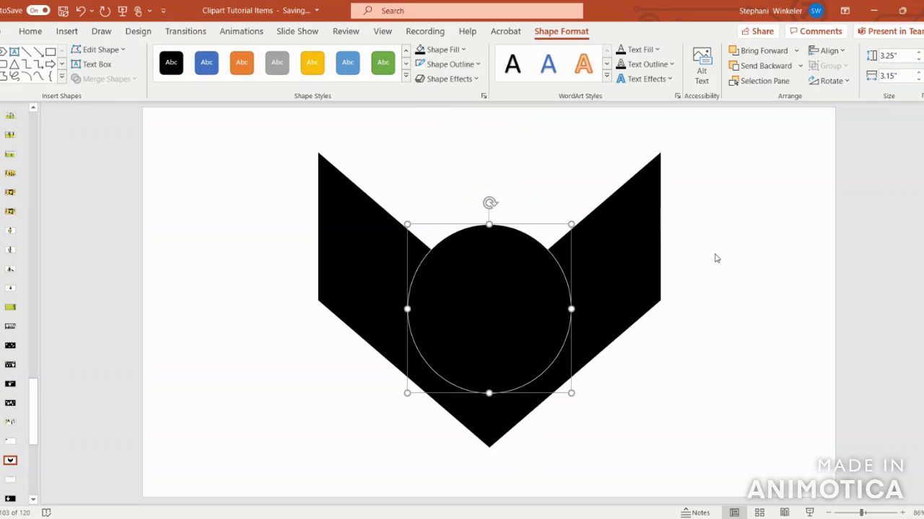
click(716, 258)
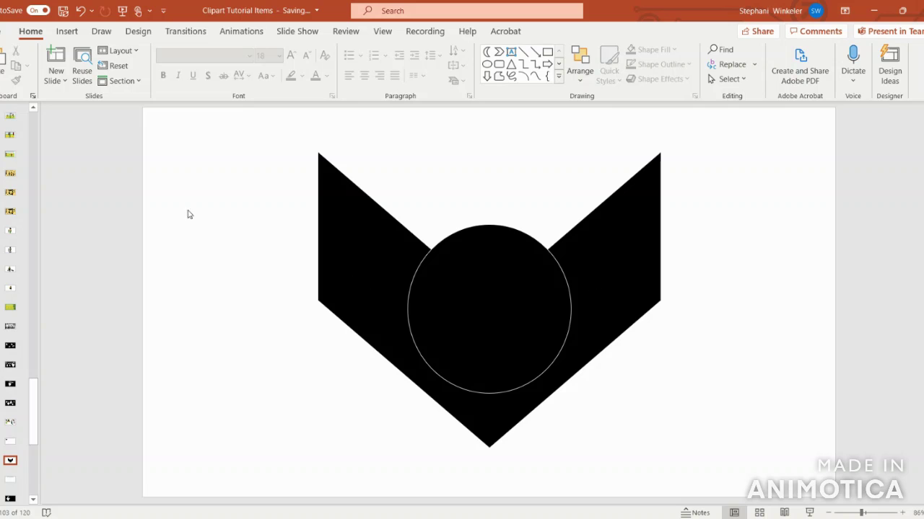
Step: Draw a triangle about 0.5" high and 0.67" wide beside the bat and make it black with a white outline
click(67, 33)
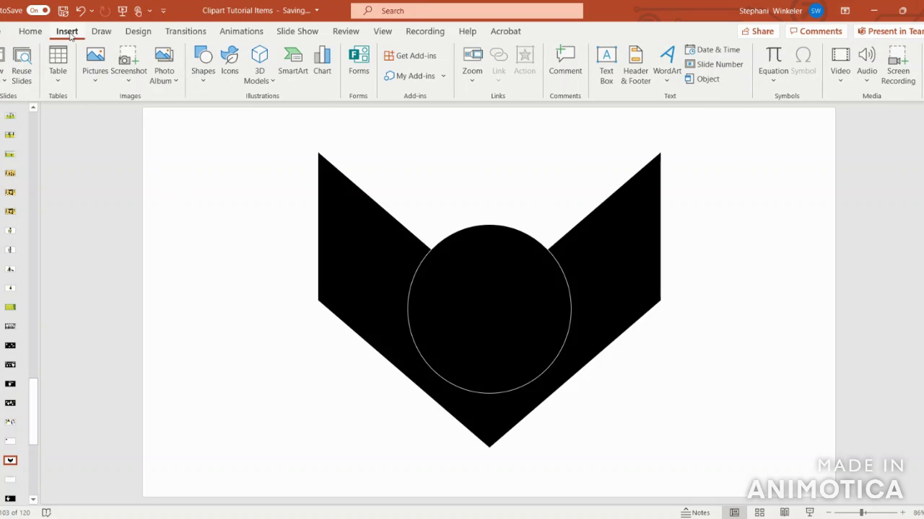
click(209, 77)
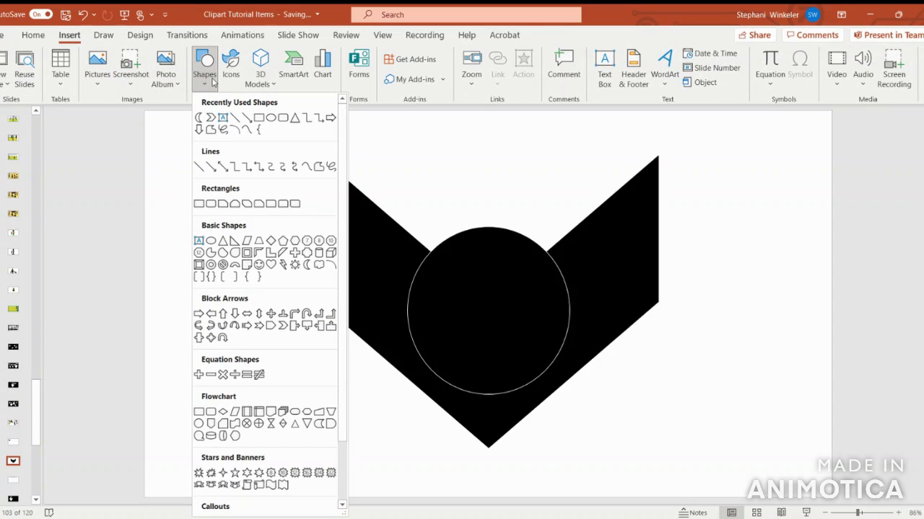
click(294, 120)
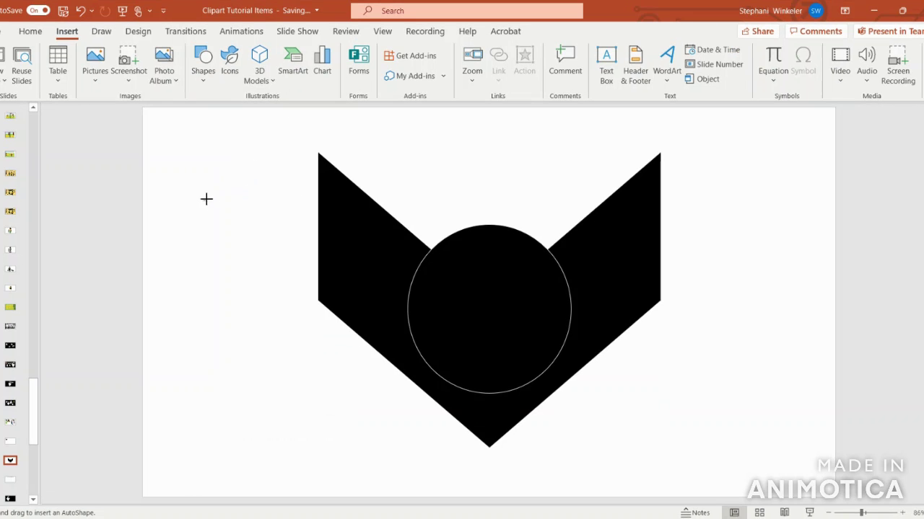
drag(206, 198, 238, 224)
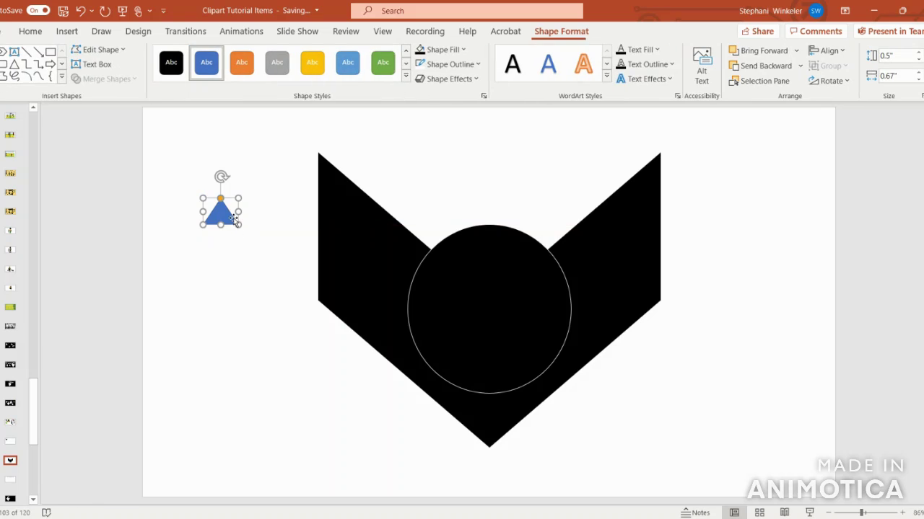
click(418, 50)
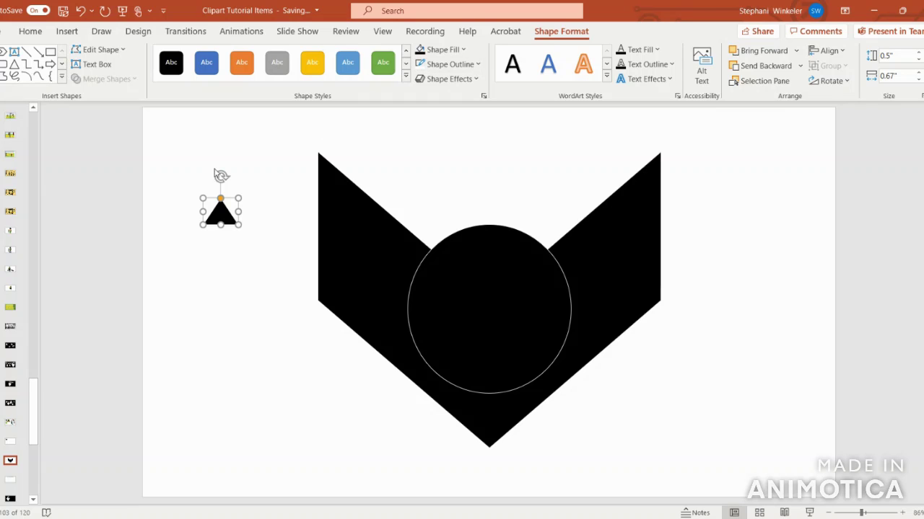
Step: Tilt the black triangle to the left and place it on the upper-left edge of the head as an ear
drag(216, 177, 200, 171)
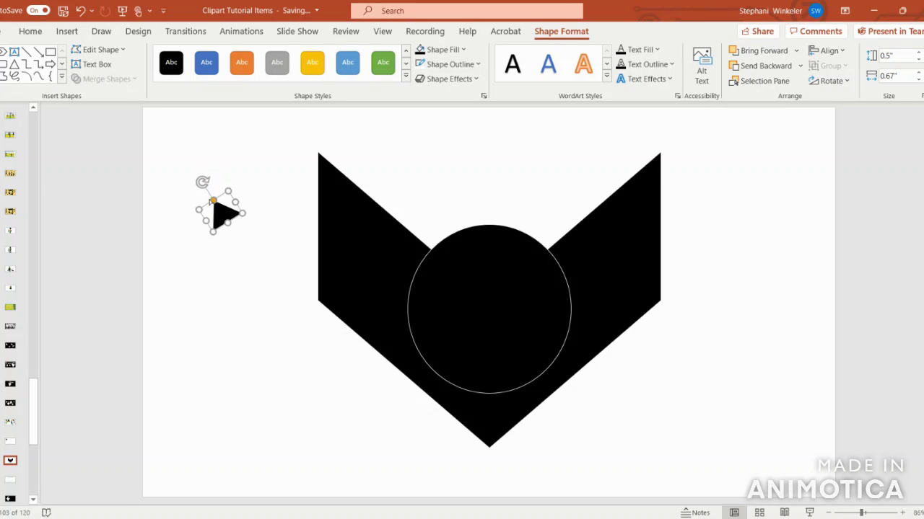
drag(230, 211, 441, 220)
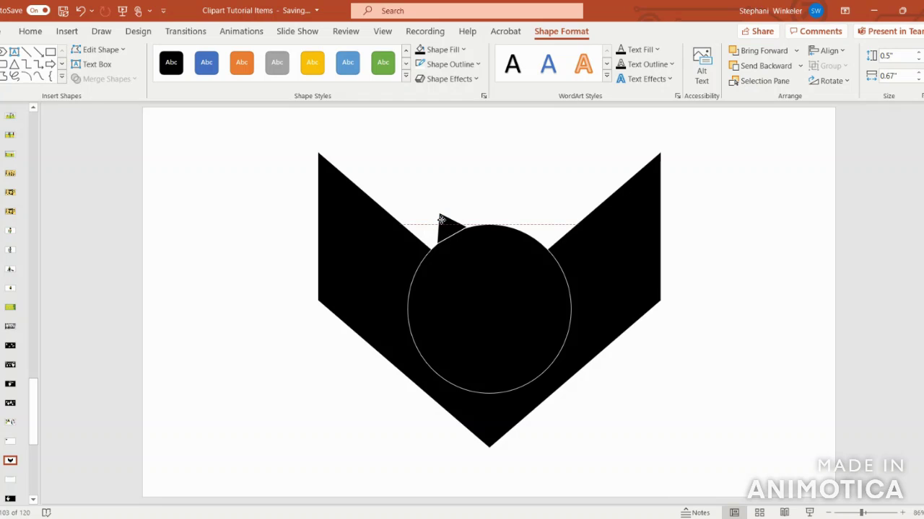
drag(441, 219, 441, 222)
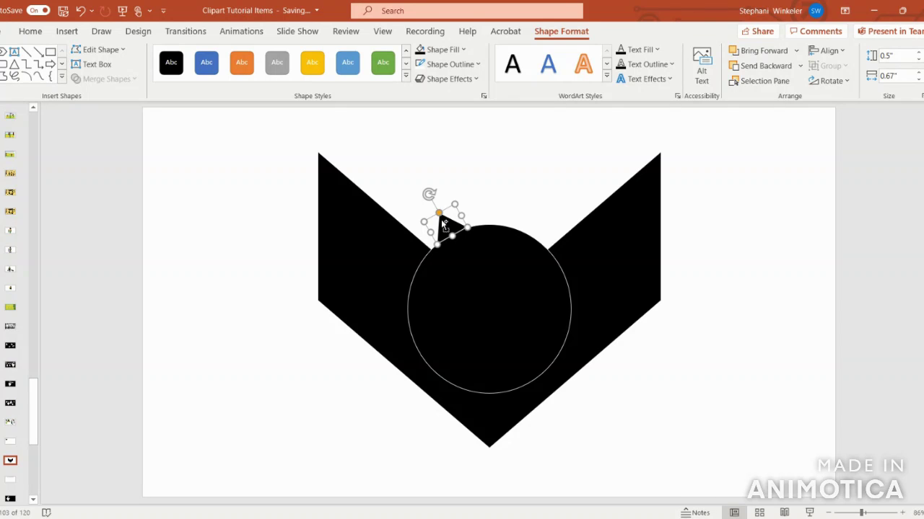
Step: Duplicate the ear, tilt the copy to the right and place it symmetrically on the upper-right edge of the head
key(ctrl+v)
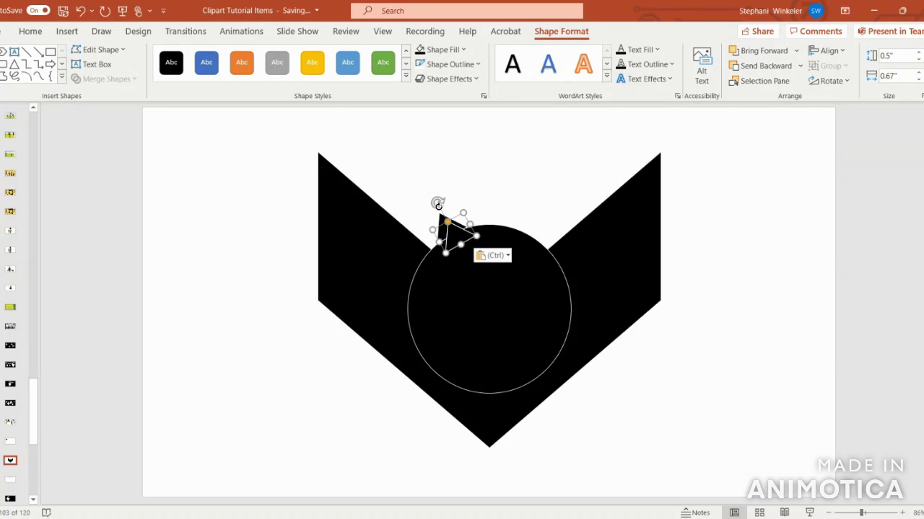
drag(437, 203, 533, 218)
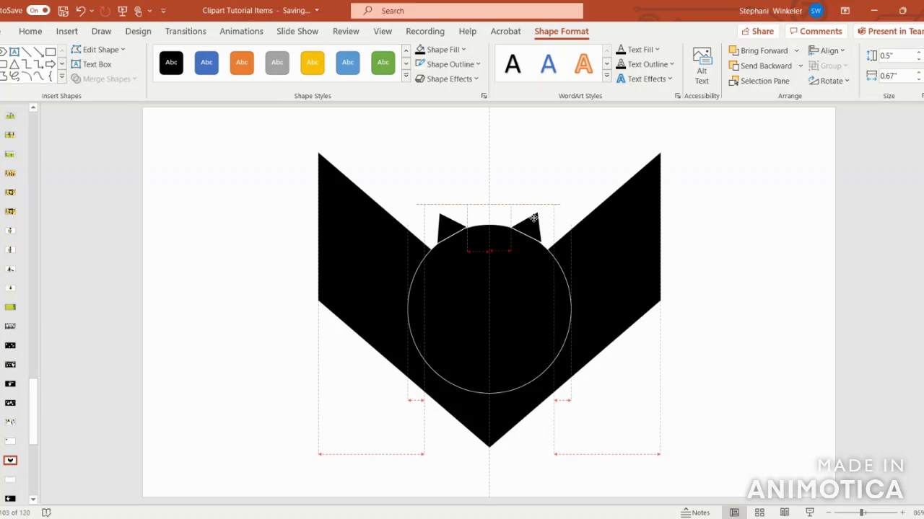
drag(534, 218, 534, 218)
click(722, 256)
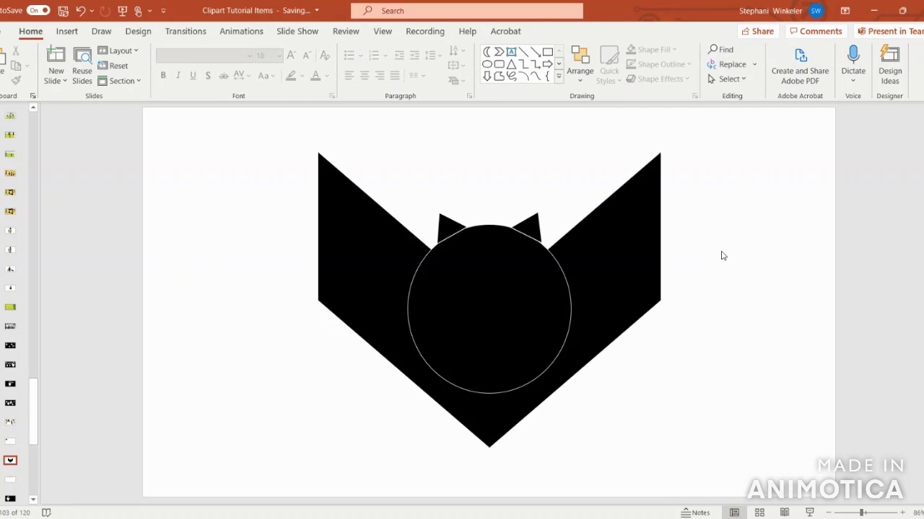
Step: Draw a small oval about 0.58" high and 0.42" wide on the empty area beside the left wing
click(67, 32)
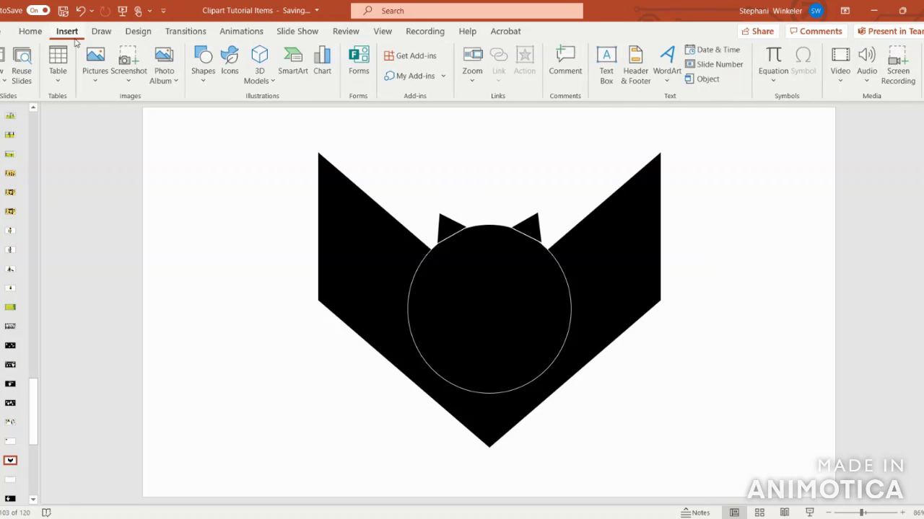
click(202, 66)
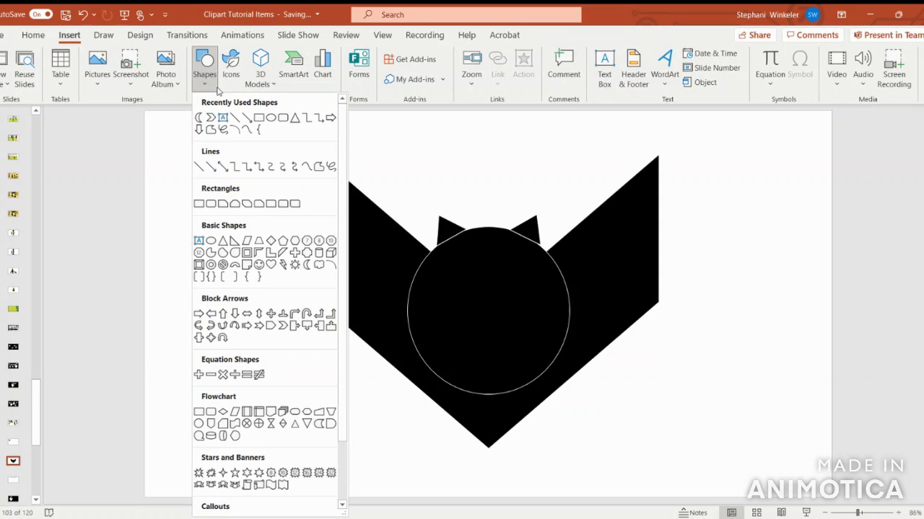
click(271, 119)
mouse_move(198, 194)
mouse_down()
mouse_move(228, 221)
mouse_move(222, 224)
mouse_up()
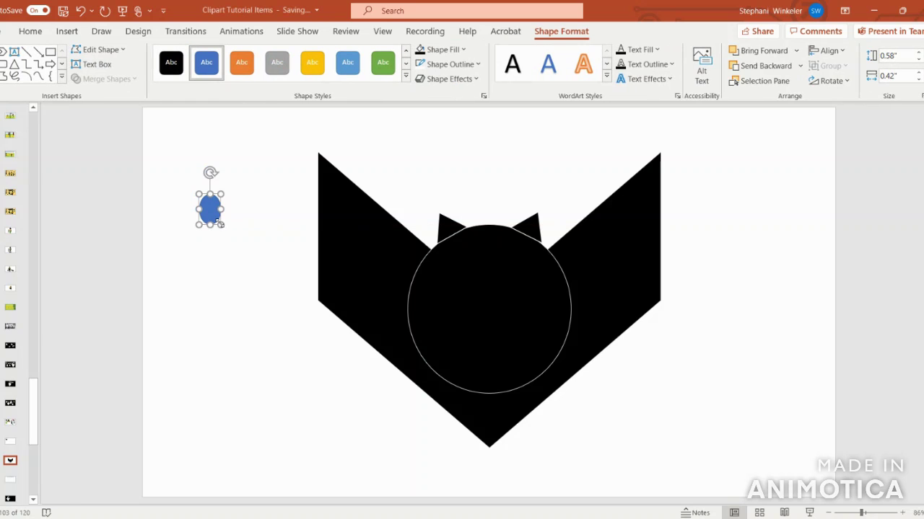
Step: Give the small oval a white fill and a black outline
click(437, 49)
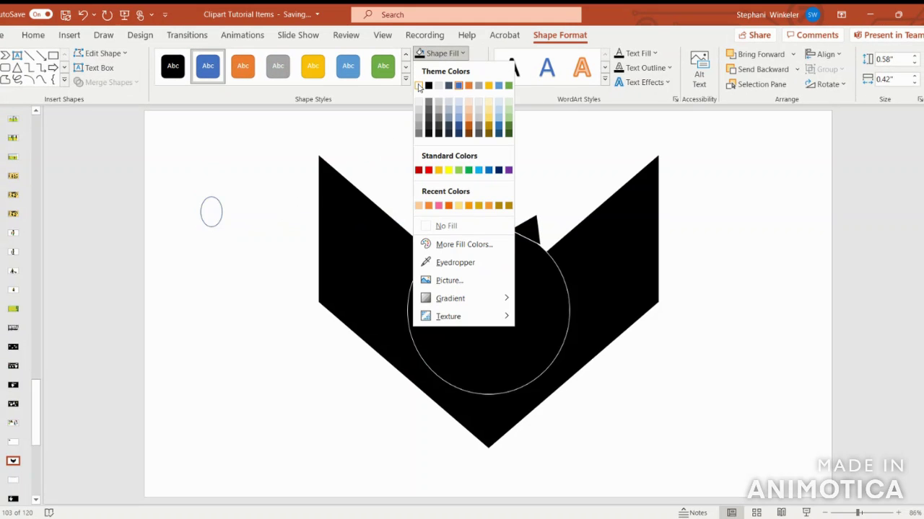
click(419, 86)
click(442, 67)
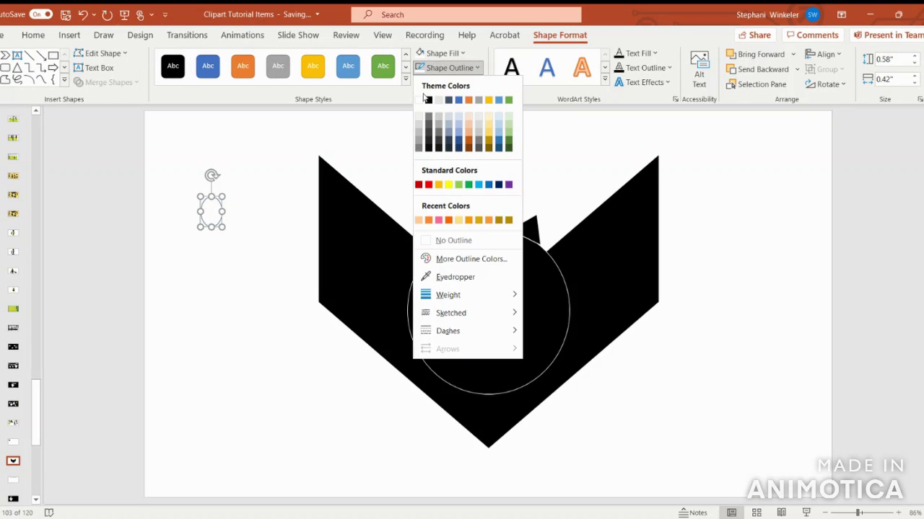
click(429, 100)
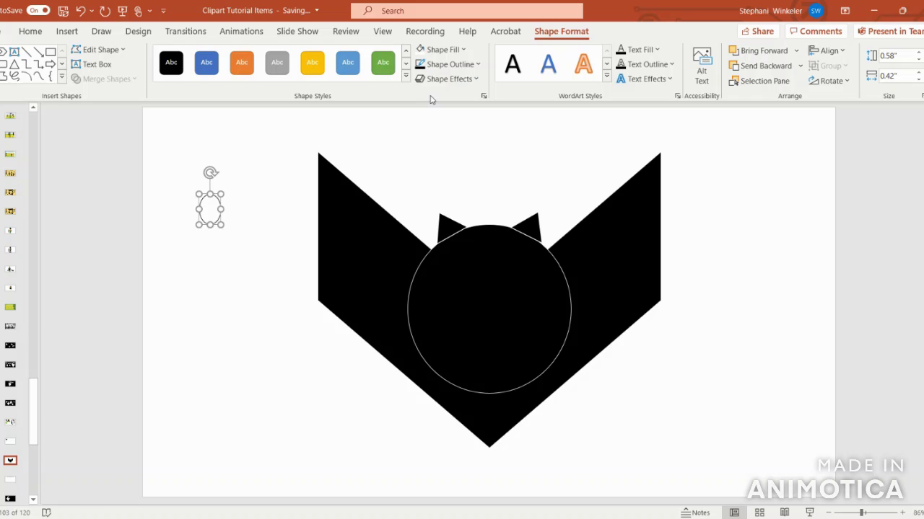
Step: Duplicate the small white oval, shrink the copy to about 0.25" by 0.17", place it inside the original's lower part and fill it black
key(ctrl+v)
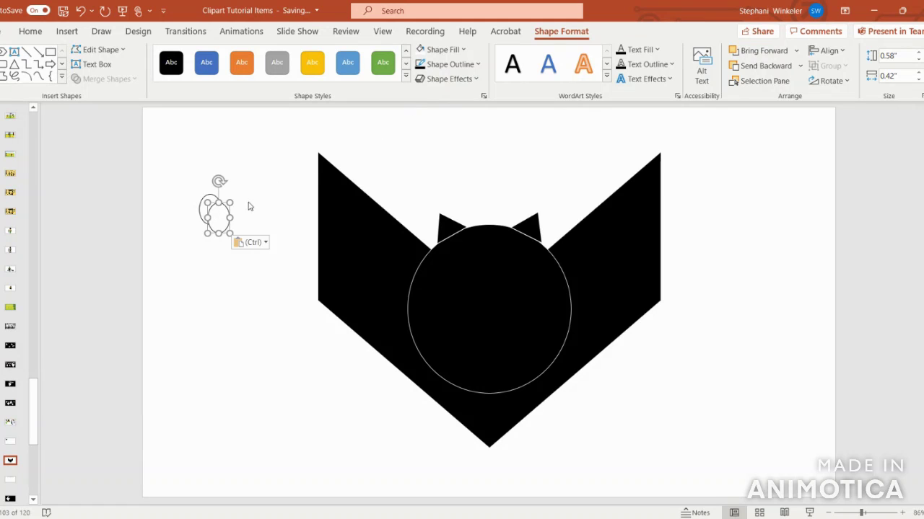
drag(207, 234, 210, 215)
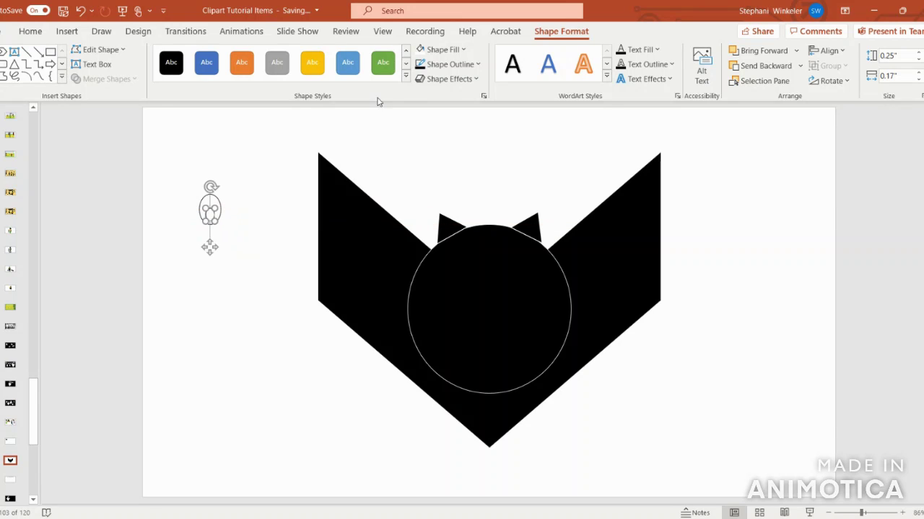
click(442, 49)
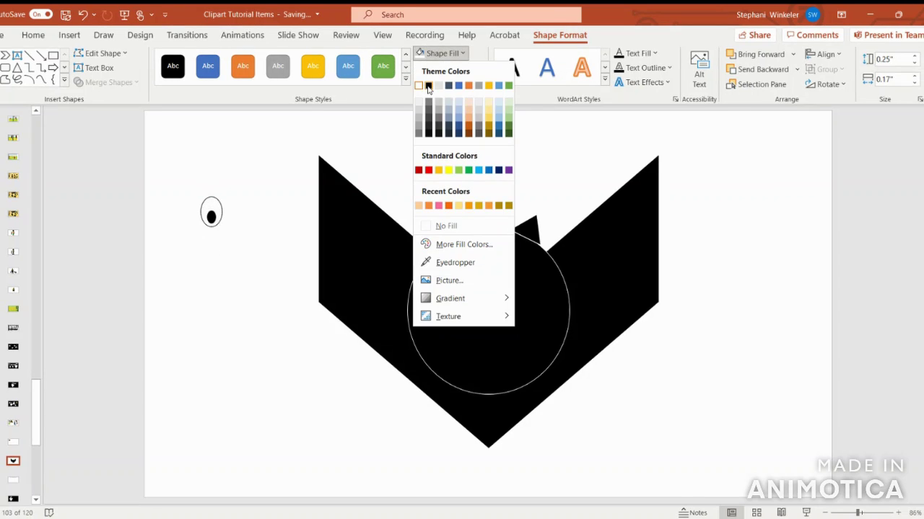
click(428, 86)
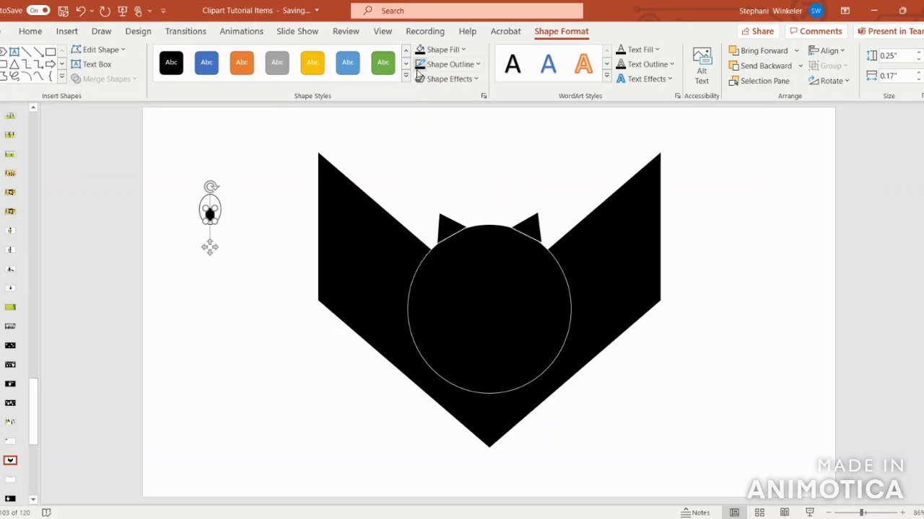
drag(209, 215, 209, 214)
Step: Group the black pupil with the white oval and place the eye on the upper-left part of the head
shift+click(217, 204)
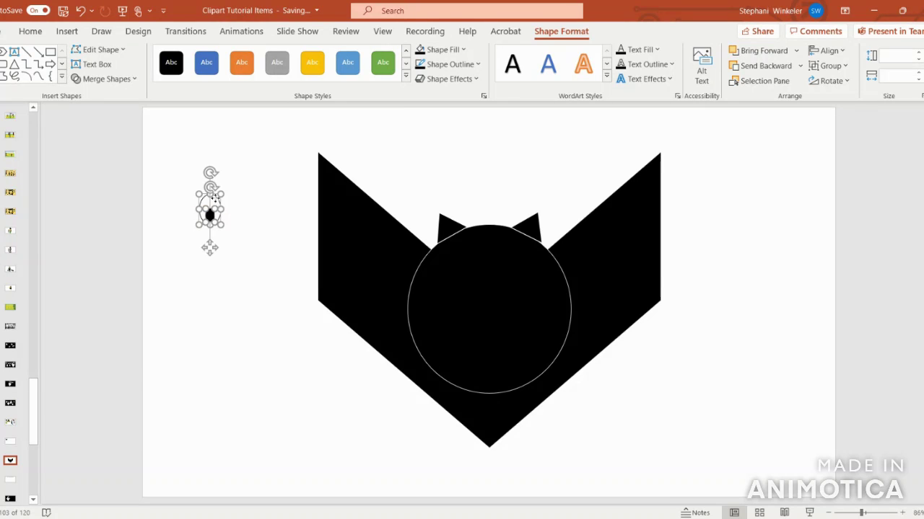
right_click(216, 202)
mouse_move(268, 289)
click(326, 288)
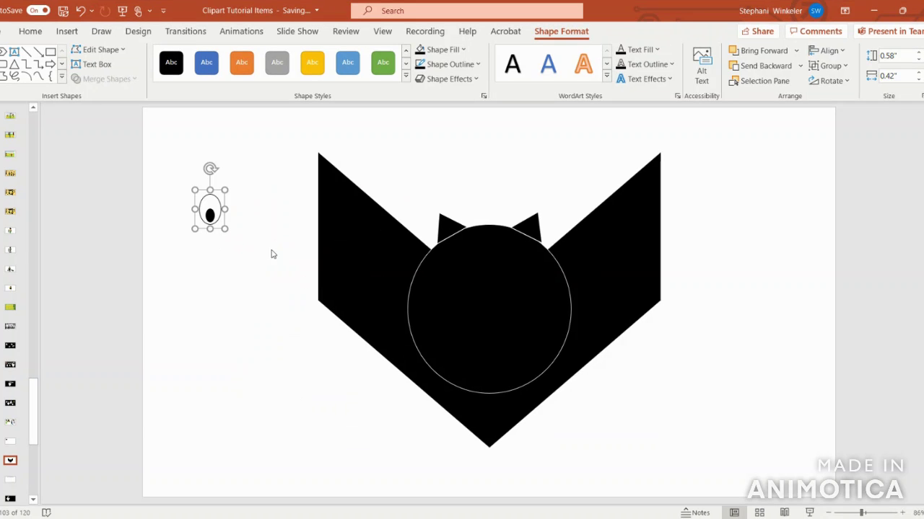
drag(215, 205, 472, 267)
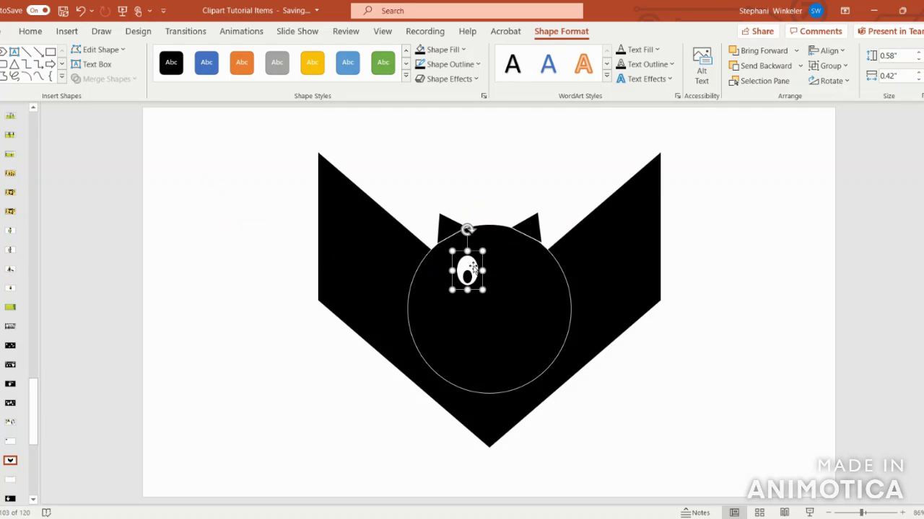
Step: Duplicate the eye and place the copy level with it, symmetrically on the right half of the head
key(ctrl+d)
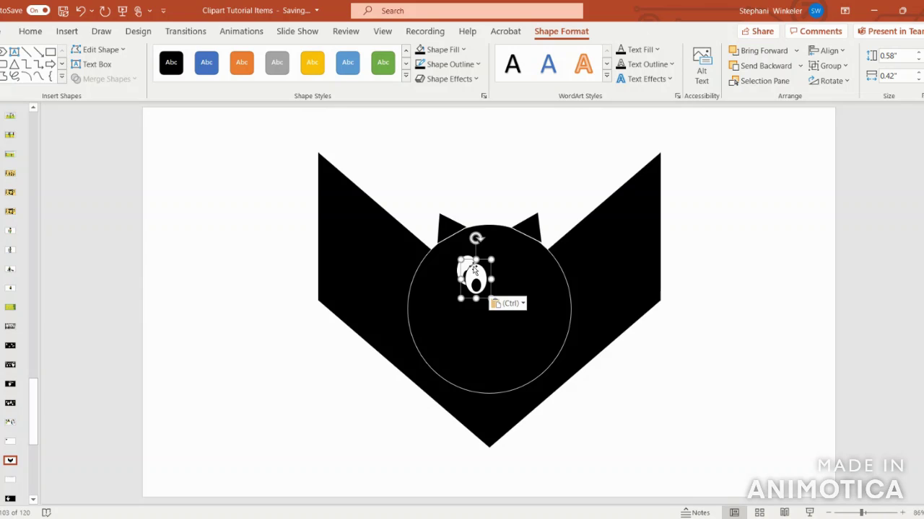
drag(473, 268, 509, 264)
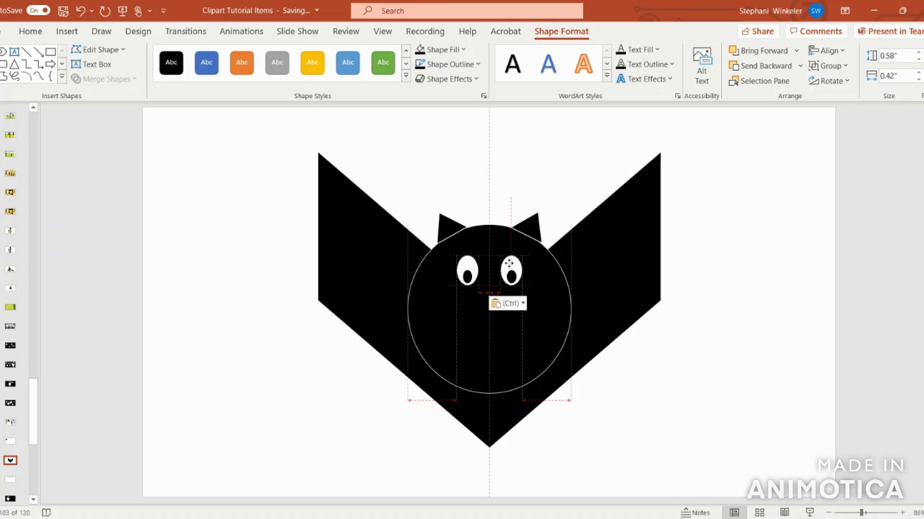
drag(509, 264, 510, 264)
click(766, 265)
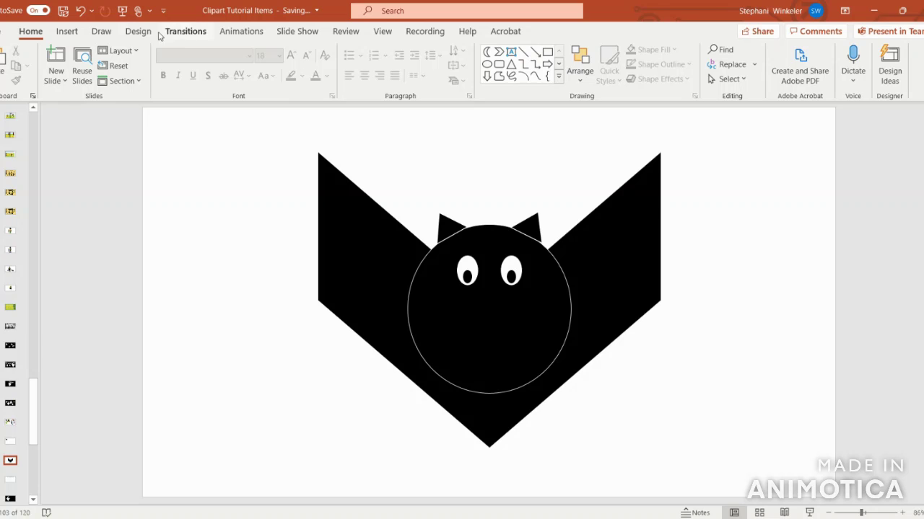
Step: Draw a Moon shape about 1.83" high and 1.08" wide beside the left wing and thicken it until its inner curve is shallow
click(67, 31)
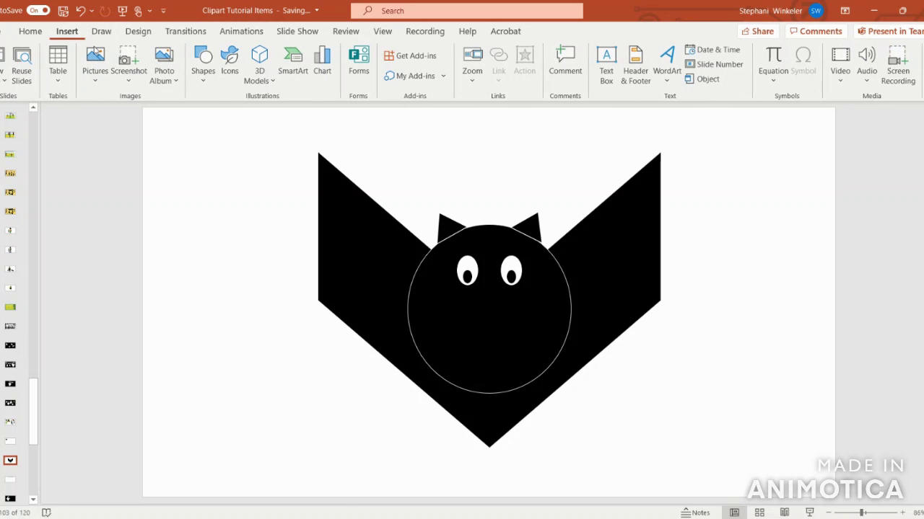
click(203, 63)
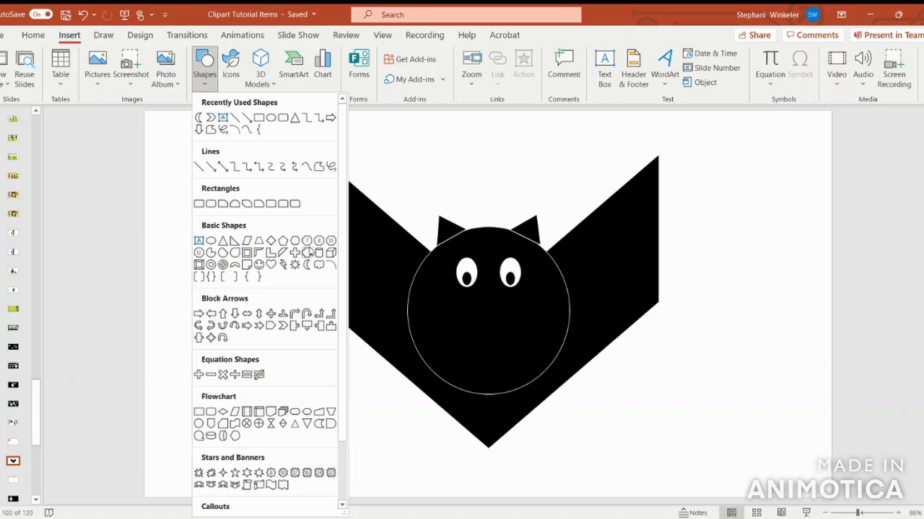
click(306, 268)
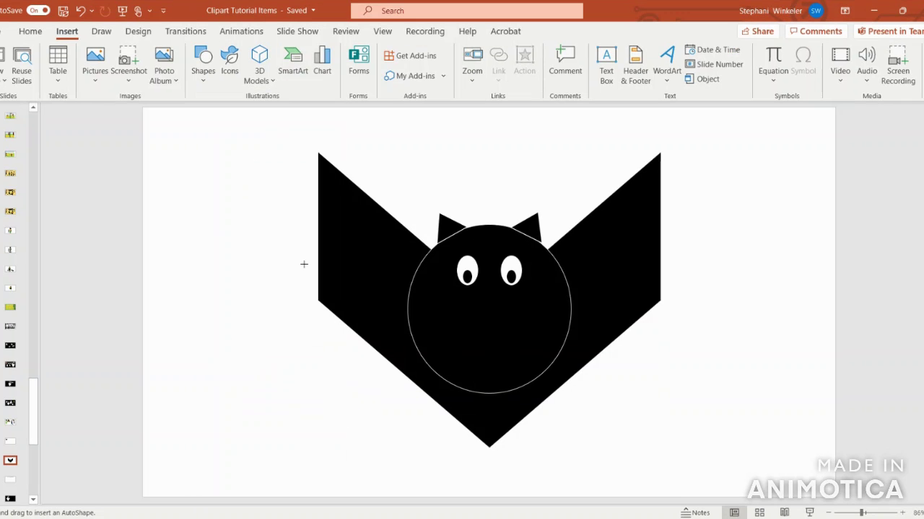
drag(233, 229, 289, 324)
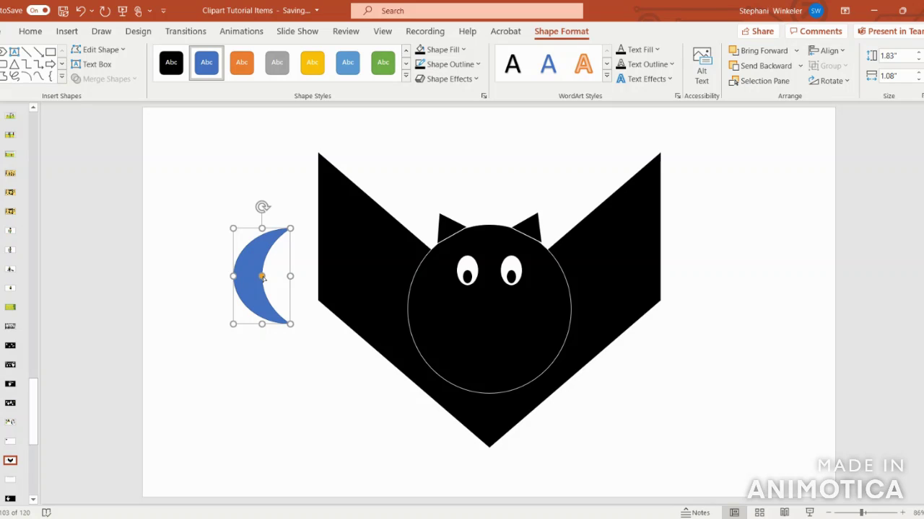
drag(262, 276, 288, 280)
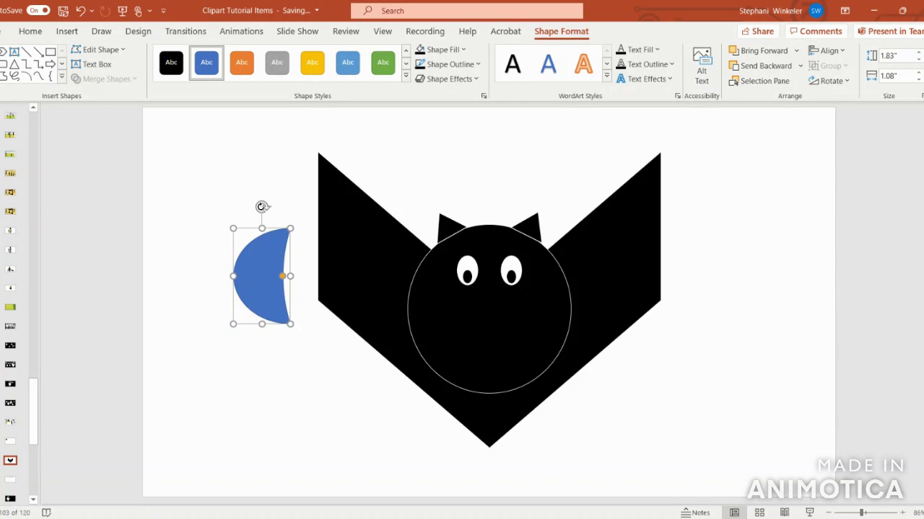
Step: Rotate the moon so its tips point upward and give it a red fill with a black outline
drag(262, 207, 219, 279)
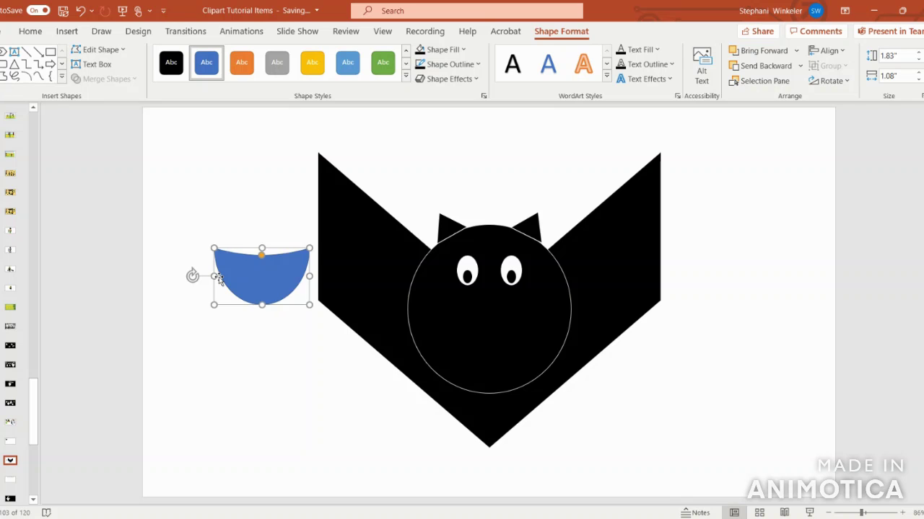
click(442, 49)
click(432, 172)
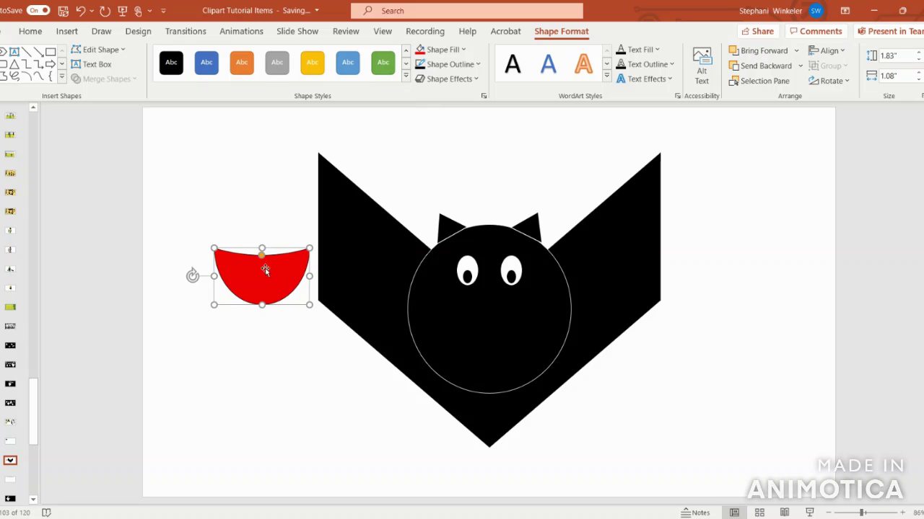
Step: Place the red moon on the lower half of the head as a mouth and resize it to about 2.17" across and 1.05" tall
drag(265, 275, 432, 342)
drag(536, 342, 545, 343)
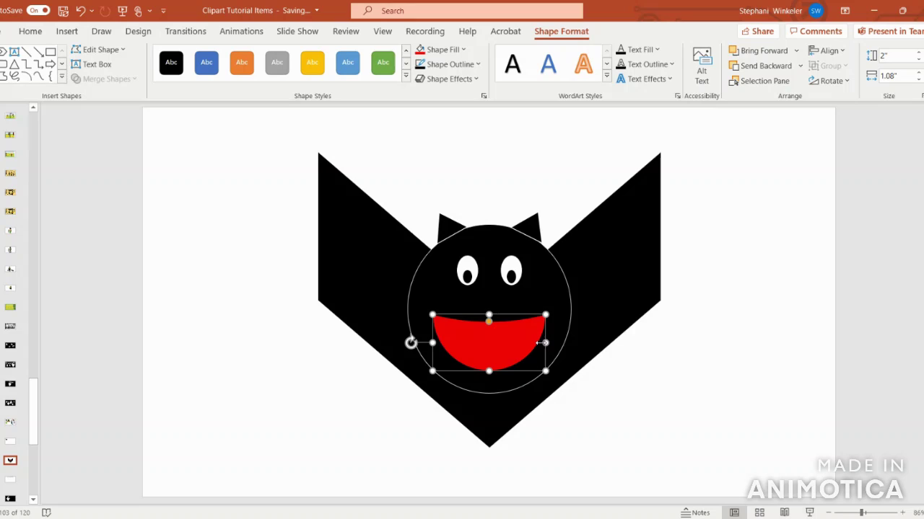
drag(489, 323, 488, 305)
mouse_move(489, 369)
mouse_down()
mouse_move(491, 353)
mouse_move(490, 363)
mouse_up()
click(608, 380)
Step: Stretch the mouth downward to about 1.25" tall and deepen the curve of its upper edge
click(501, 334)
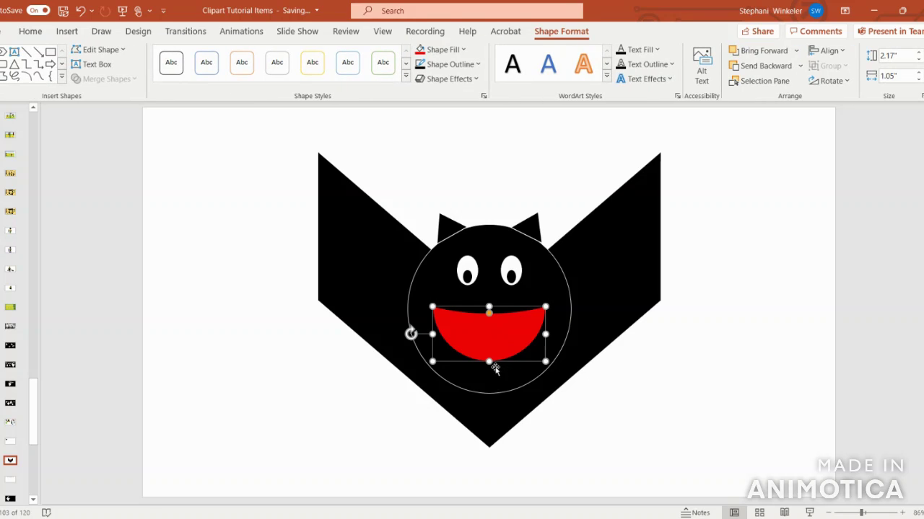
drag(490, 363, 490, 372)
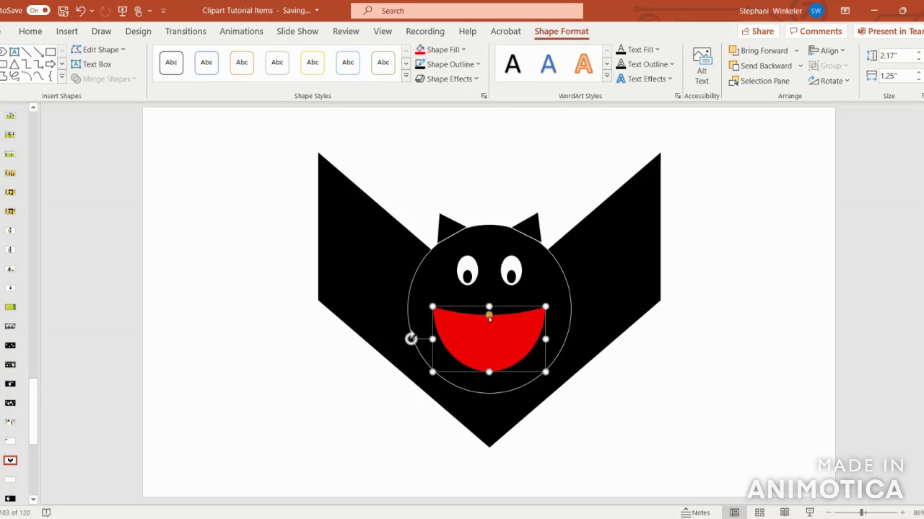
drag(489, 316, 489, 326)
click(706, 350)
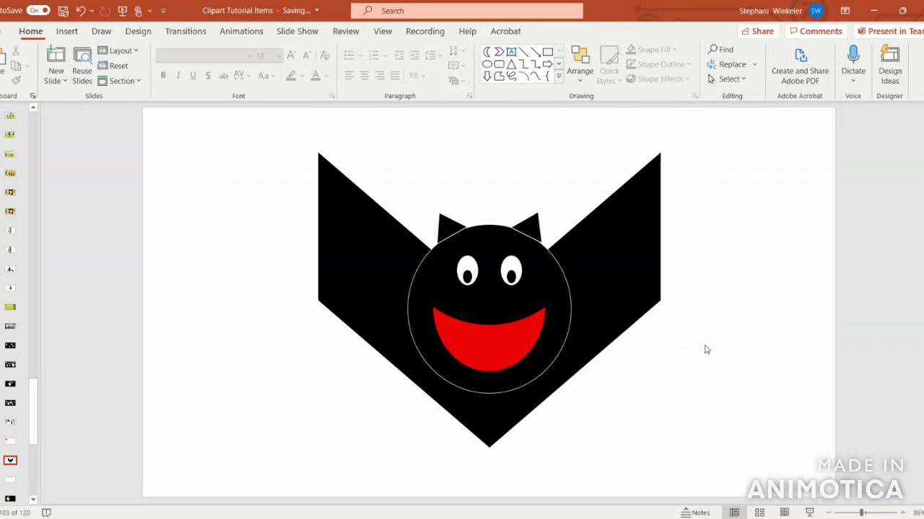
click(534, 339)
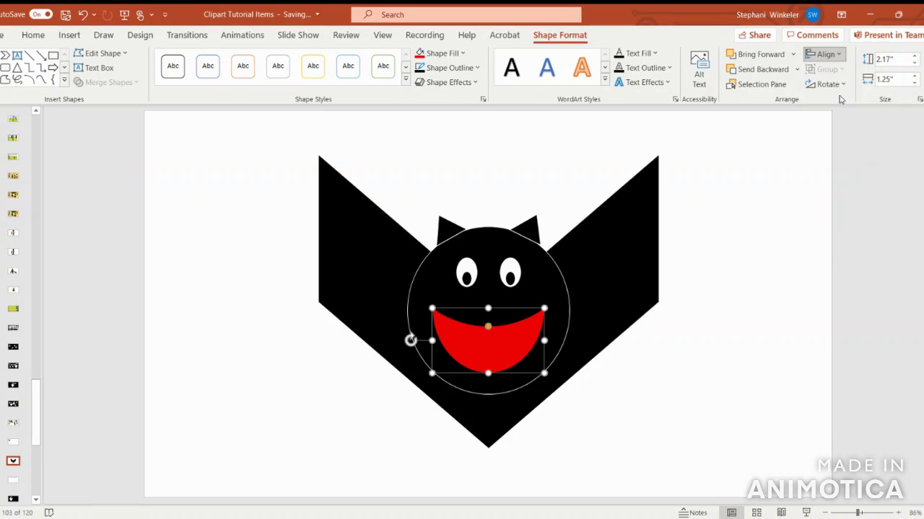
click(770, 290)
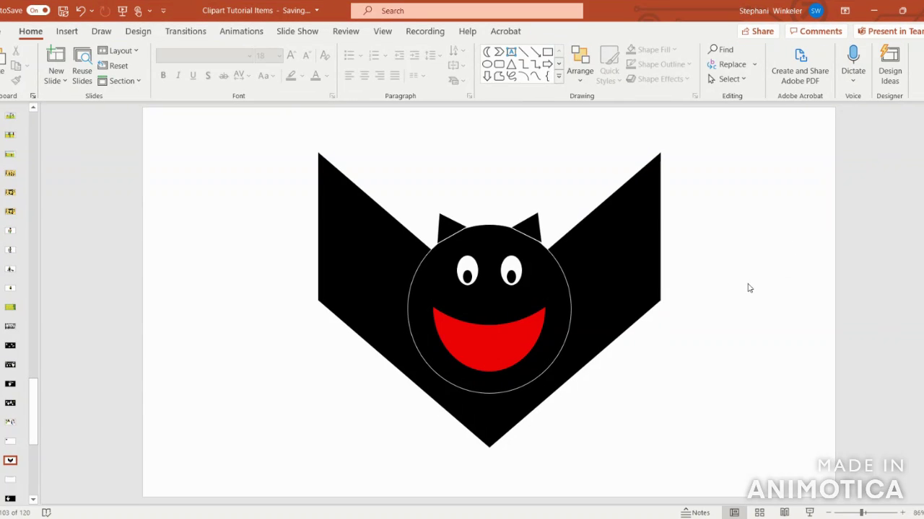
Step: Draw a narrow triangle about 0.42" high and 0.17" wide beside the left wing and turn it upside down
click(67, 31)
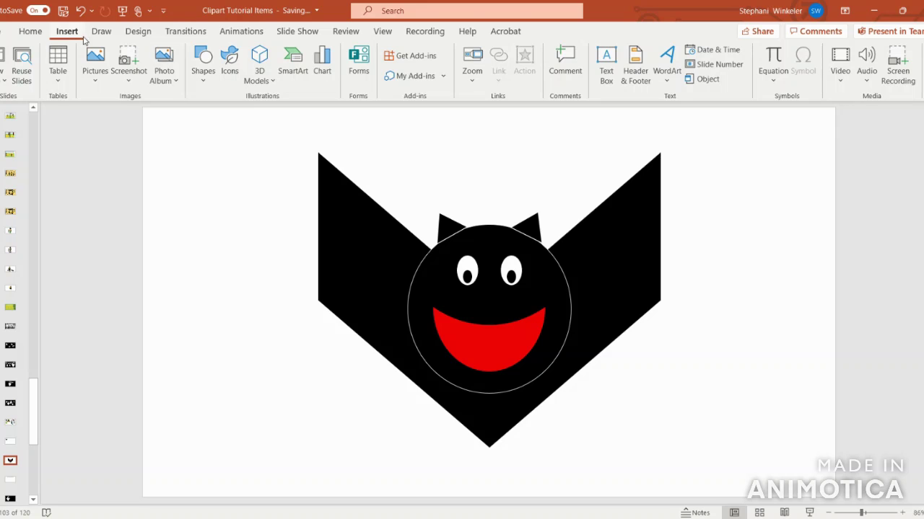
click(203, 72)
click(295, 118)
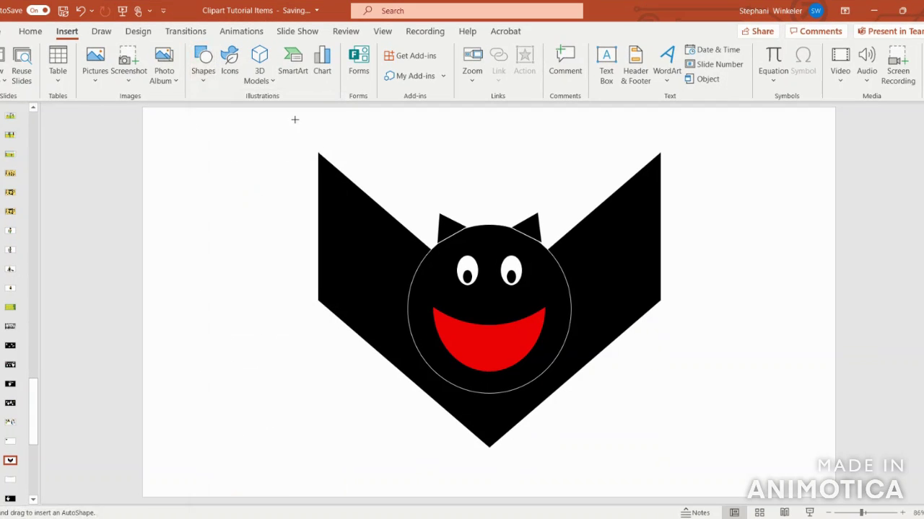
drag(239, 166, 239, 191)
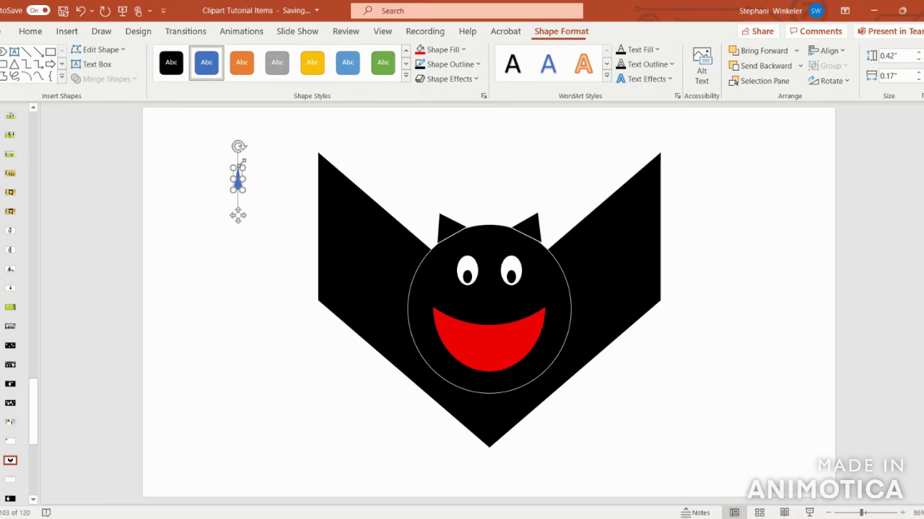
mouse_move(239, 147)
mouse_down()
mouse_move(270, 207)
mouse_move(239, 219)
mouse_up()
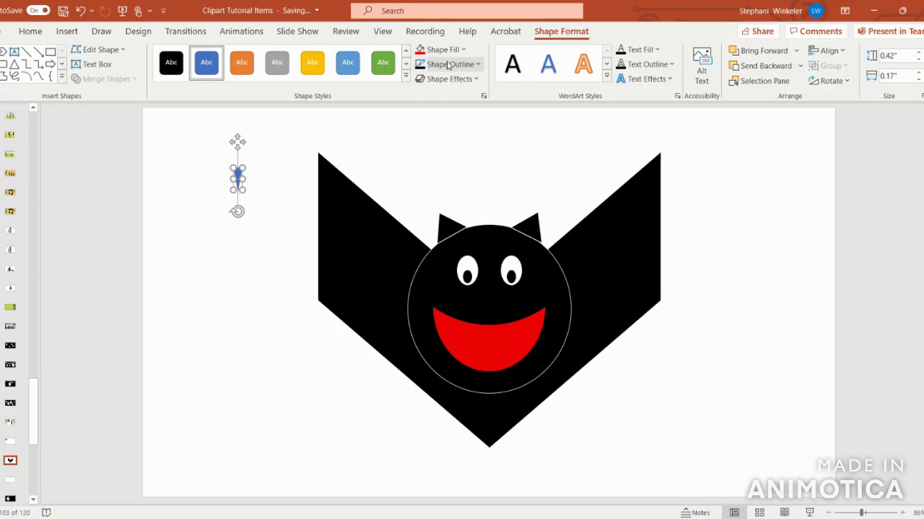
Step: Give the small triangle a white fill and a 1½ pt black outline
click(463, 49)
click(419, 86)
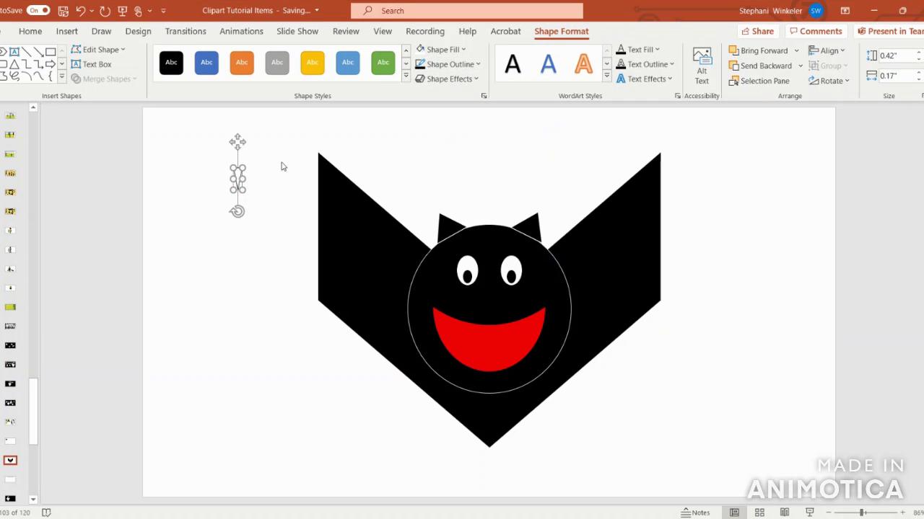
click(442, 64)
mouse_move(451, 291)
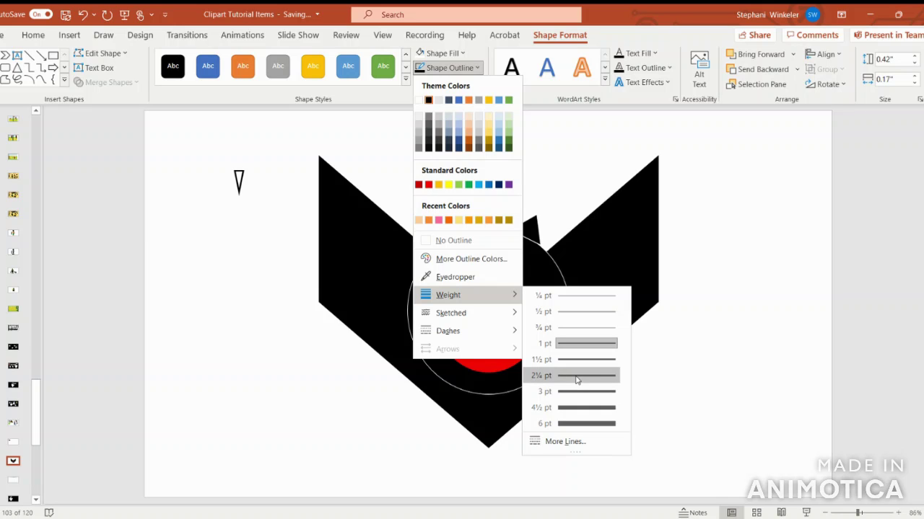
click(576, 360)
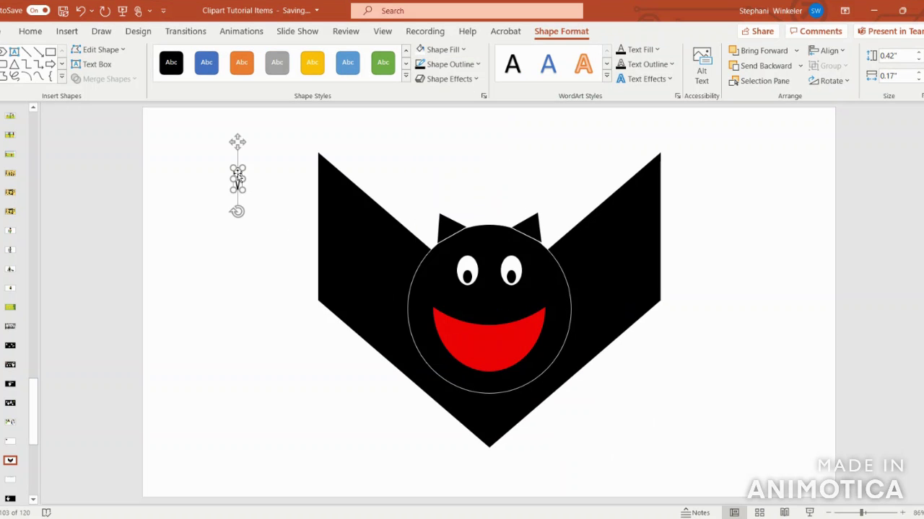
Step: Place the white triangle as a fang at the left part of the mouth's upper edge and tilt it slightly to follow the curve
drag(237, 176, 463, 330)
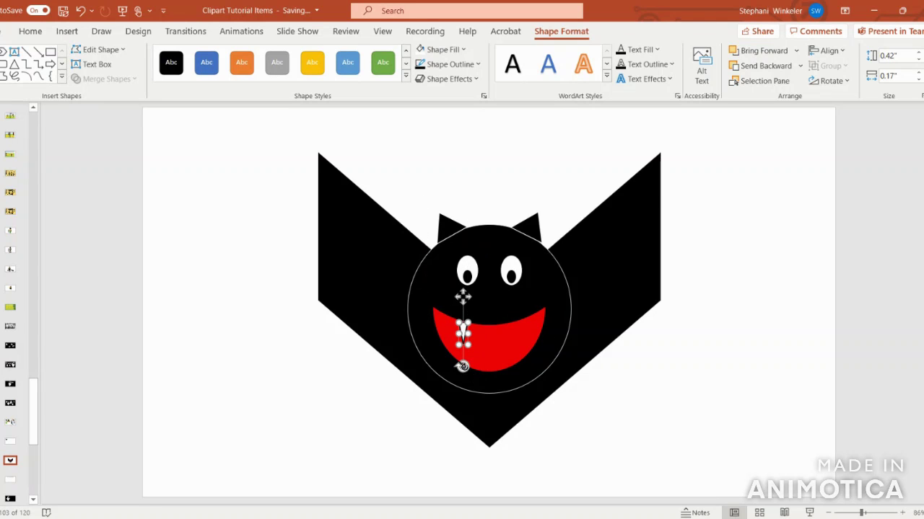
drag(463, 367, 454, 364)
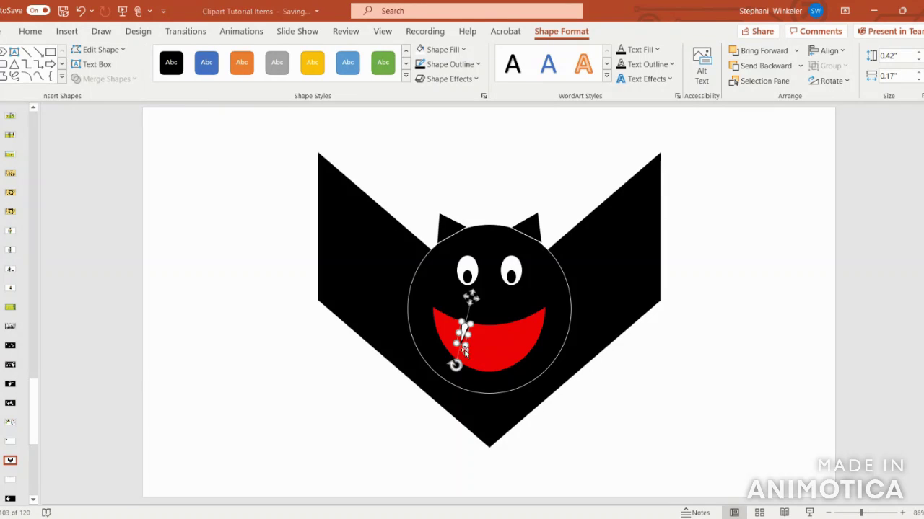
key(Escape)
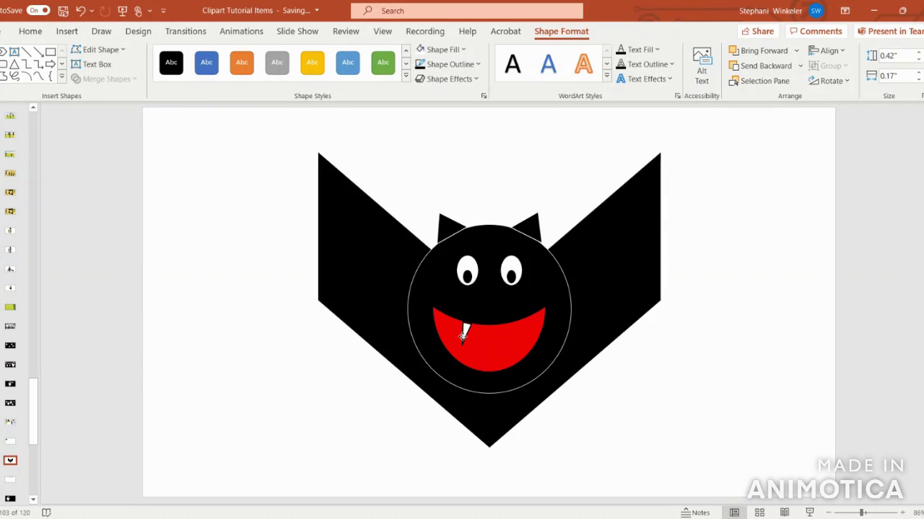
drag(464, 333, 465, 336)
Step: Duplicate the left fang, place the copy at the right part of the mouth's upper edge and tilt it the opposite way
click(464, 334)
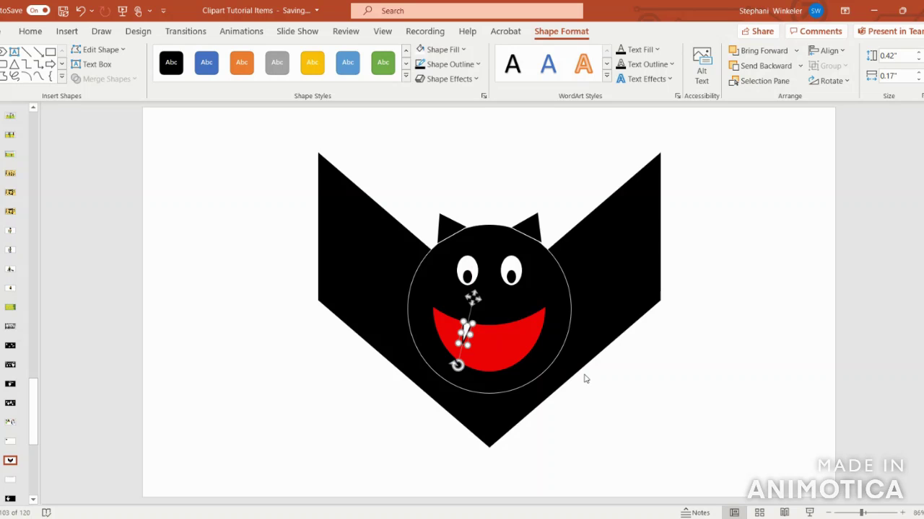
key(ctrl+c)
key(ctrl+v)
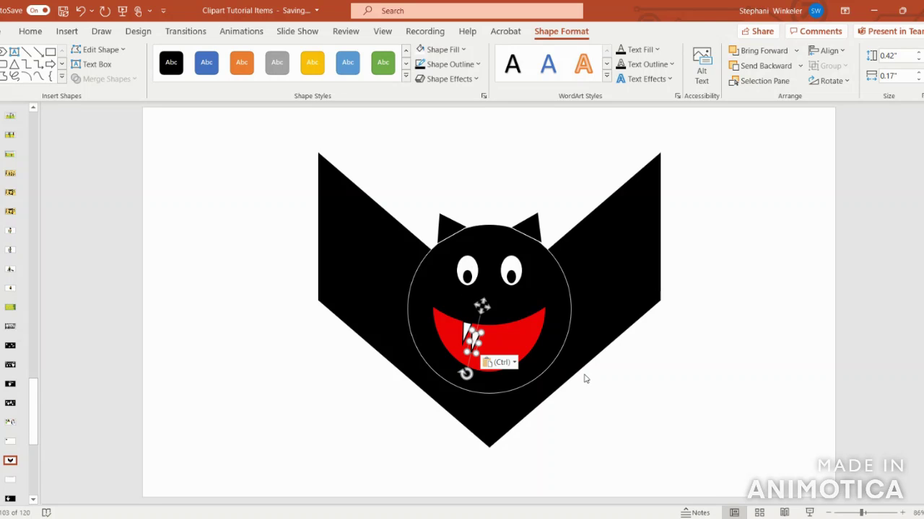
drag(473, 336, 519, 329)
click(519, 329)
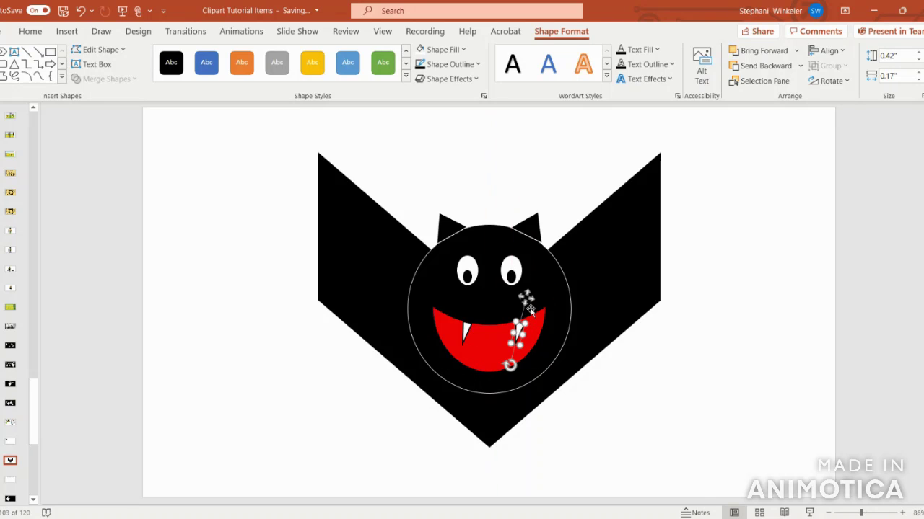
mouse_move(510, 365)
mouse_down()
mouse_move(527, 361)
mouse_move(516, 337)
mouse_move(524, 365)
mouse_up()
click(645, 375)
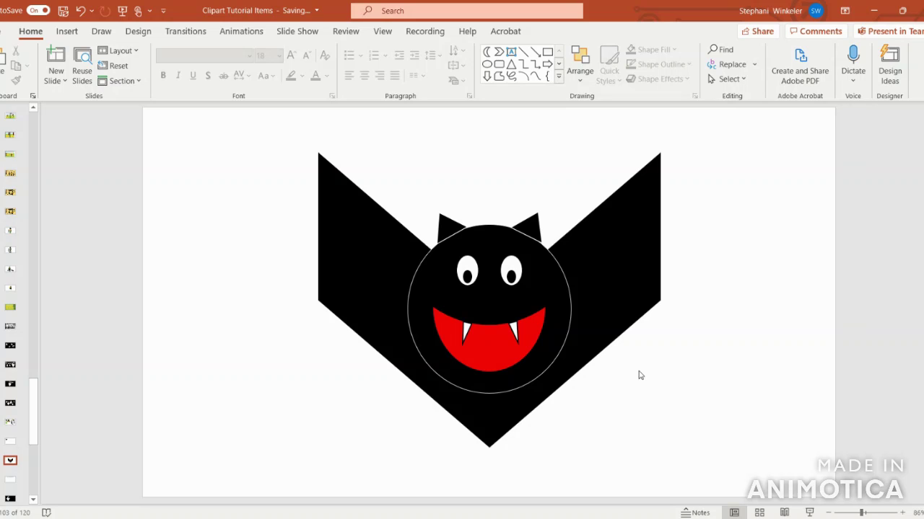
Step: Group the fangs, mouth, eyes, ears, head and wings into one bat object
click(514, 334)
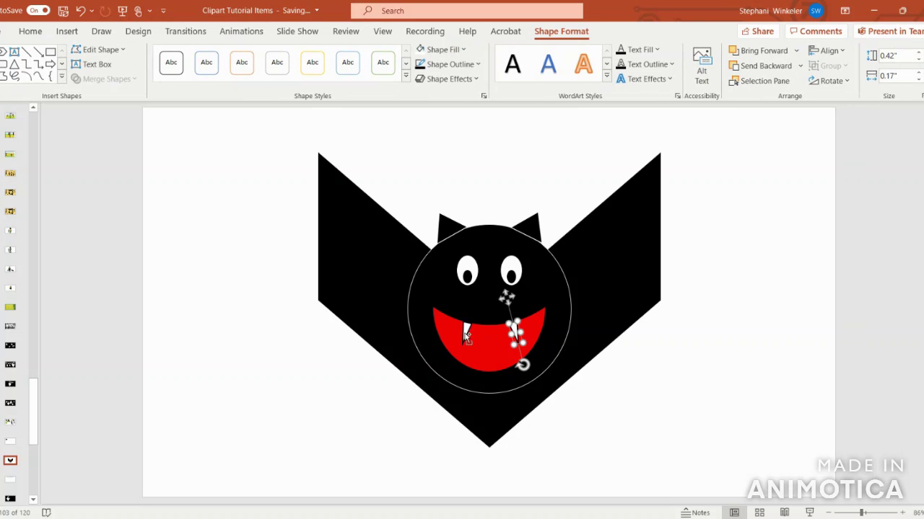
shift+click(466, 335)
shift+click(484, 347)
shift+click(511, 273)
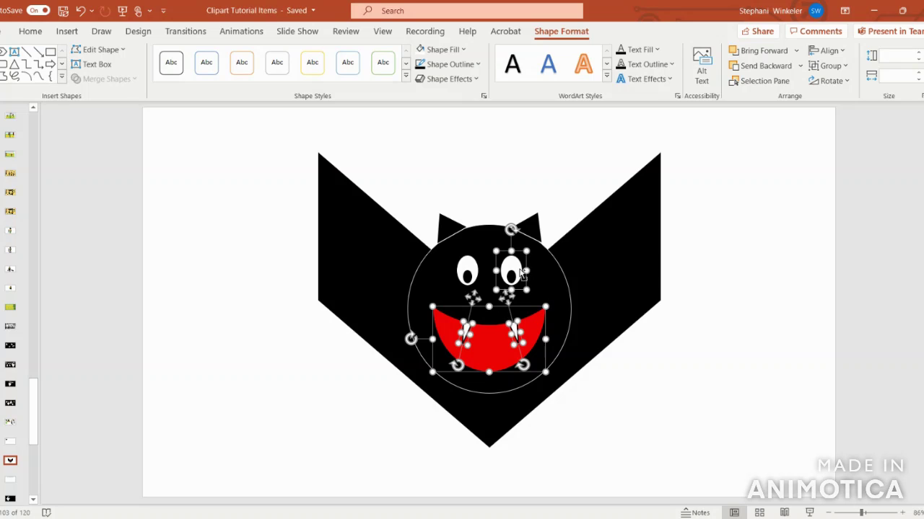
shift+click(470, 274)
shift+click(449, 233)
shift+click(533, 231)
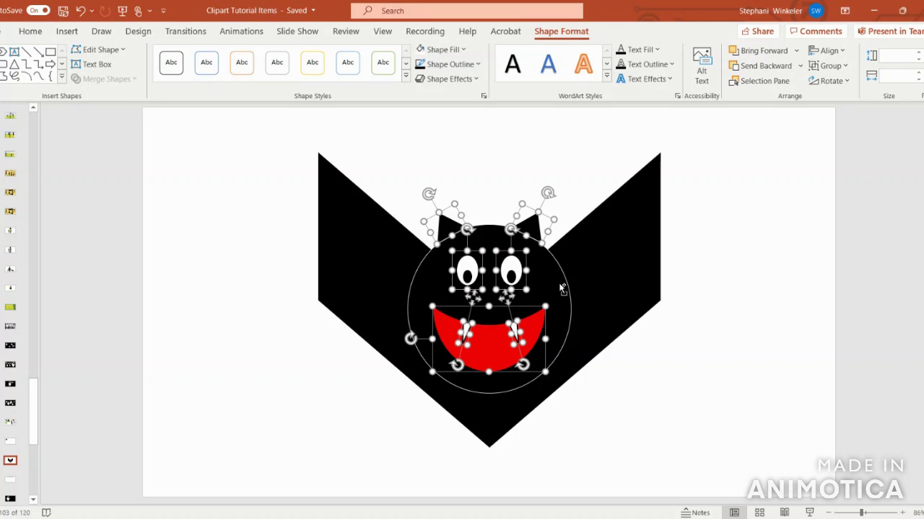
shift+click(562, 289)
shift+click(613, 270)
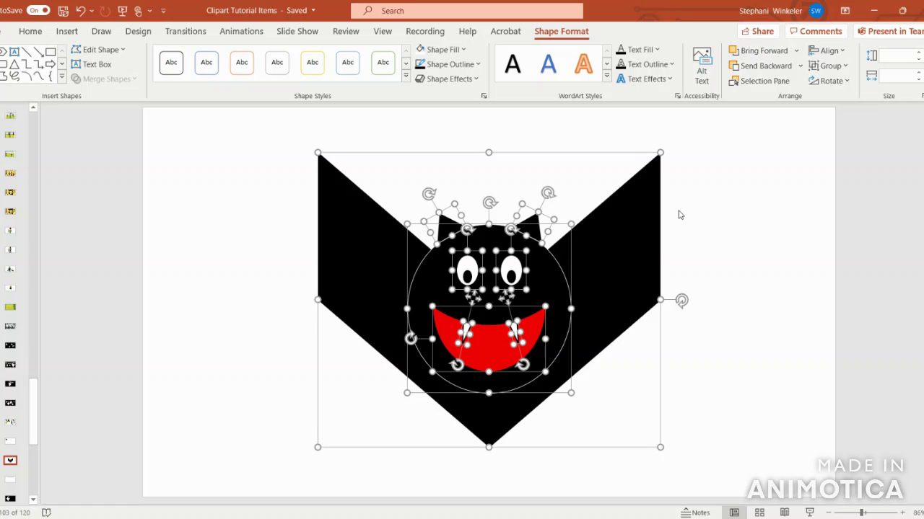
click(839, 66)
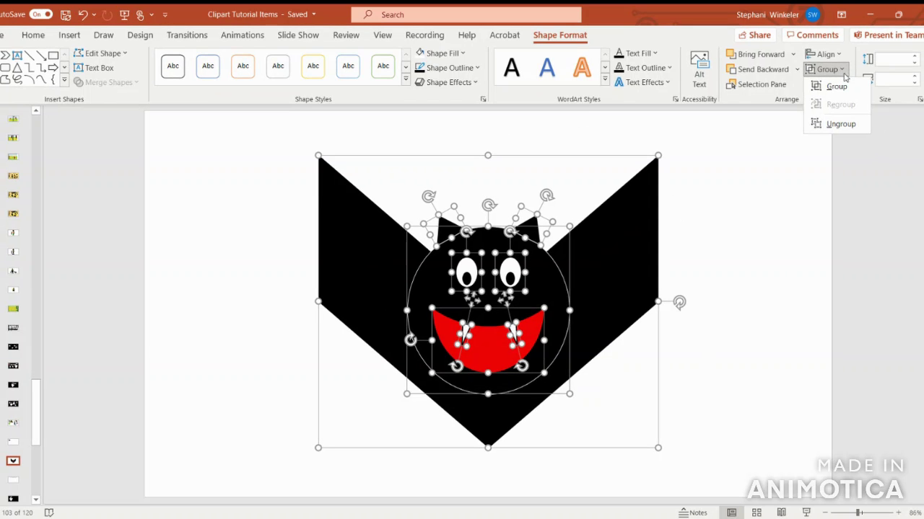
click(836, 86)
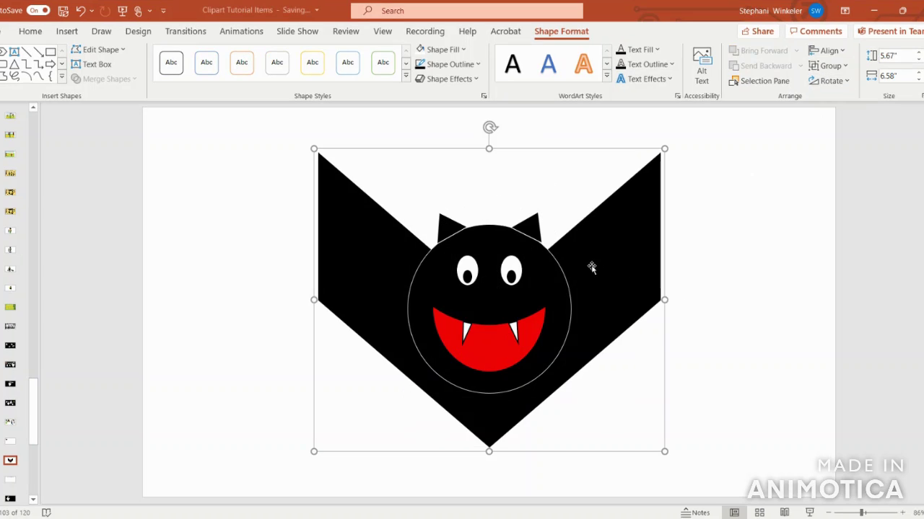
Step: Move the grouped bat to the slide's upper-left corner and place a duplicate of it on the right half
drag(592, 266, 432, 270)
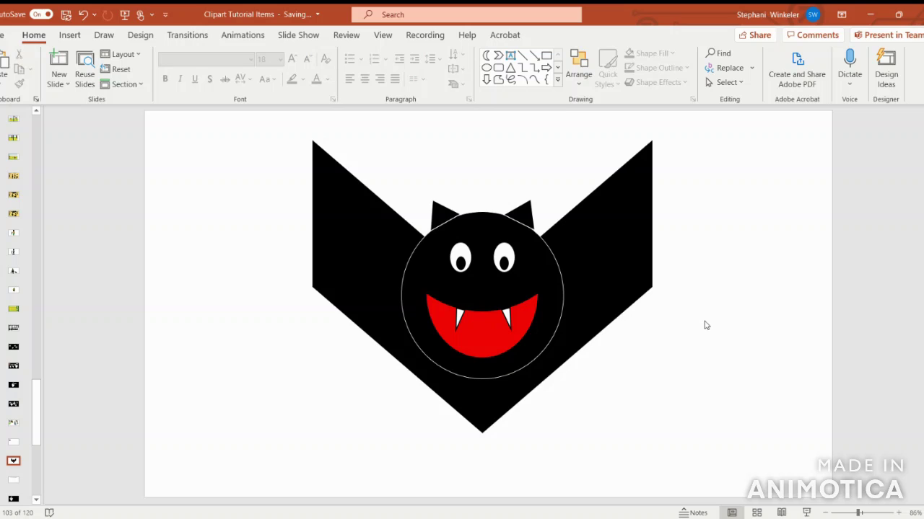
click(615, 265)
right_click(617, 265)
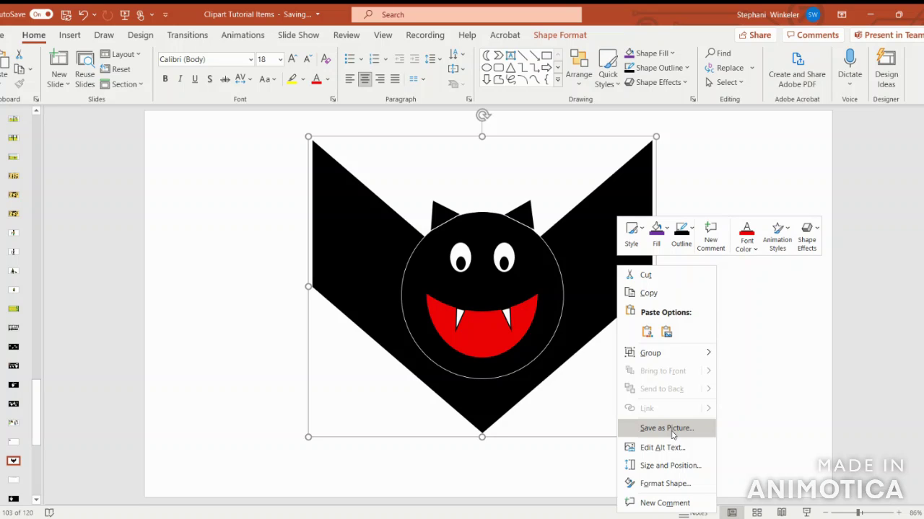
click(732, 365)
drag(589, 259, 433, 216)
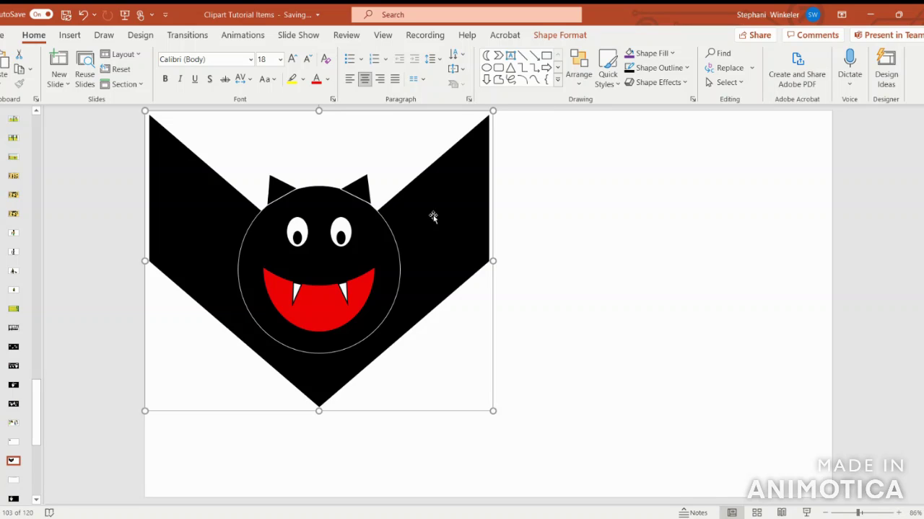
key(ctrl+v)
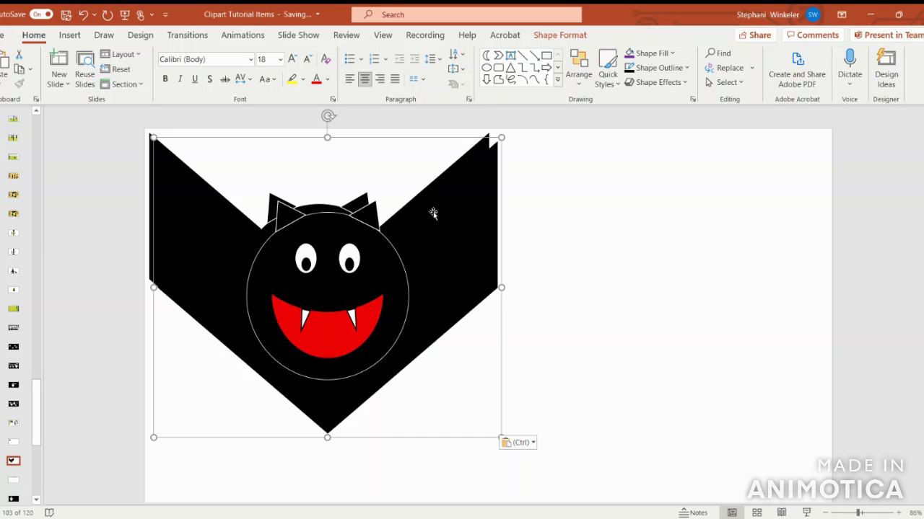
drag(431, 210, 780, 229)
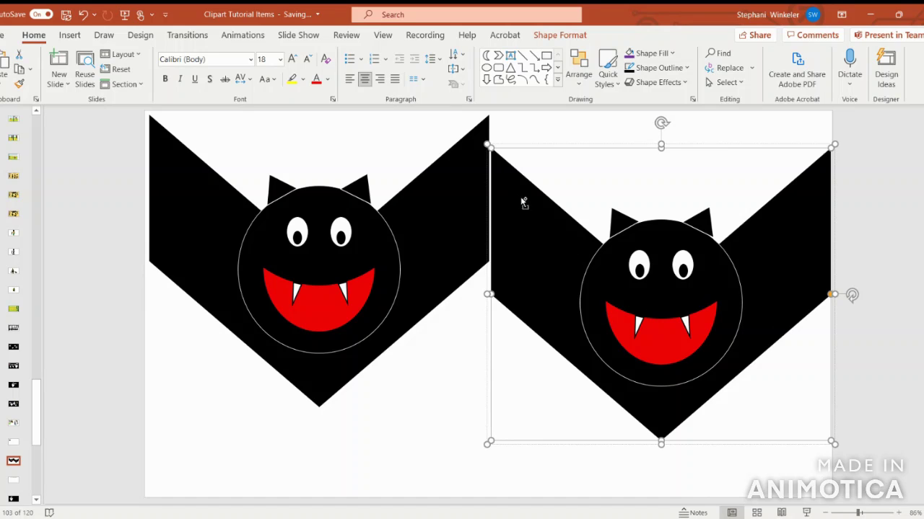
Step: Fill the wings, ears and head of the right-hand bat with purple
click(633, 226)
shift+click(689, 228)
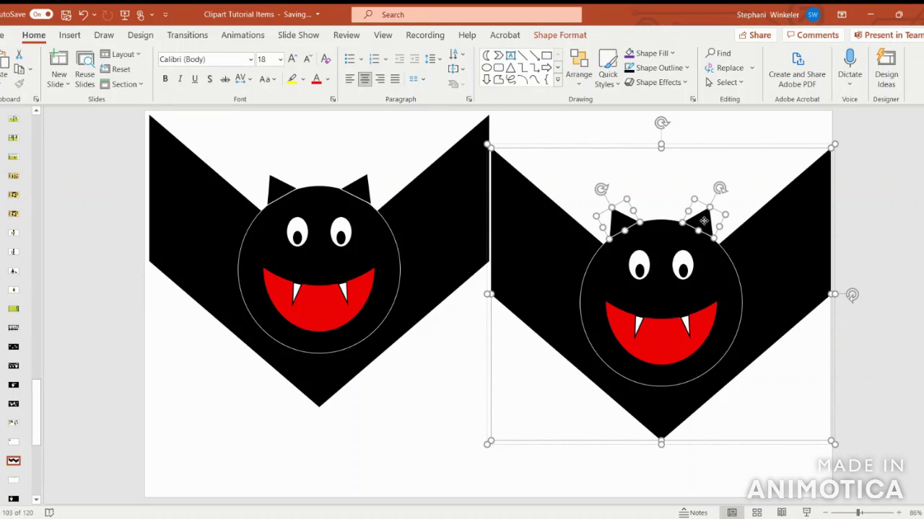
shift+click(732, 280)
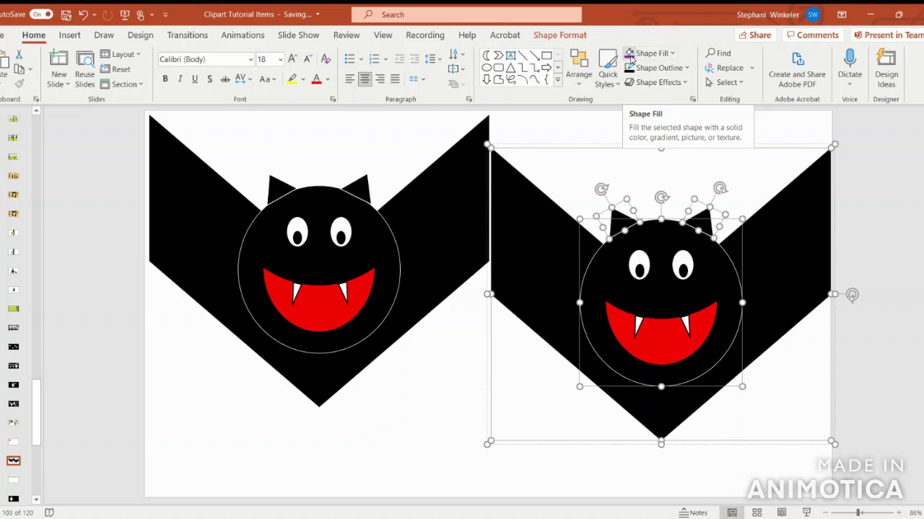
click(660, 54)
click(717, 171)
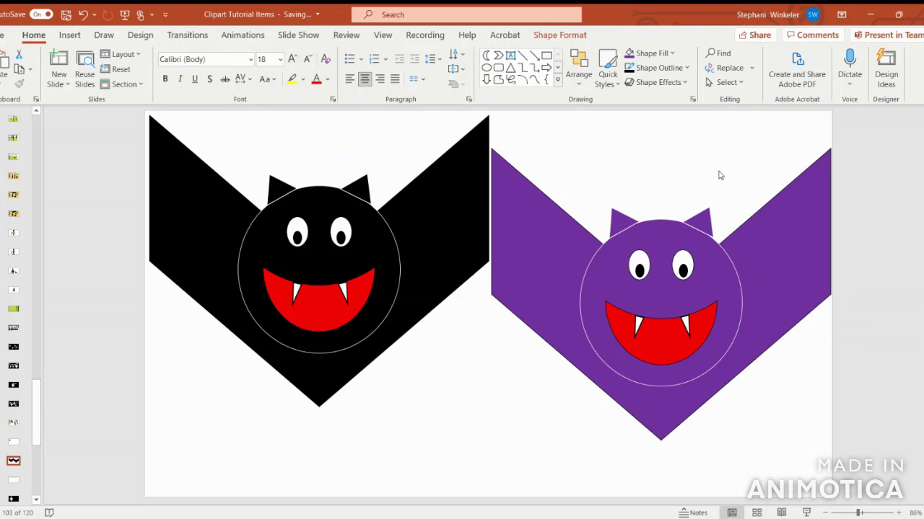
click(763, 144)
Step: Give the purple bat's head and both ears a black 3 pt outline
click(738, 275)
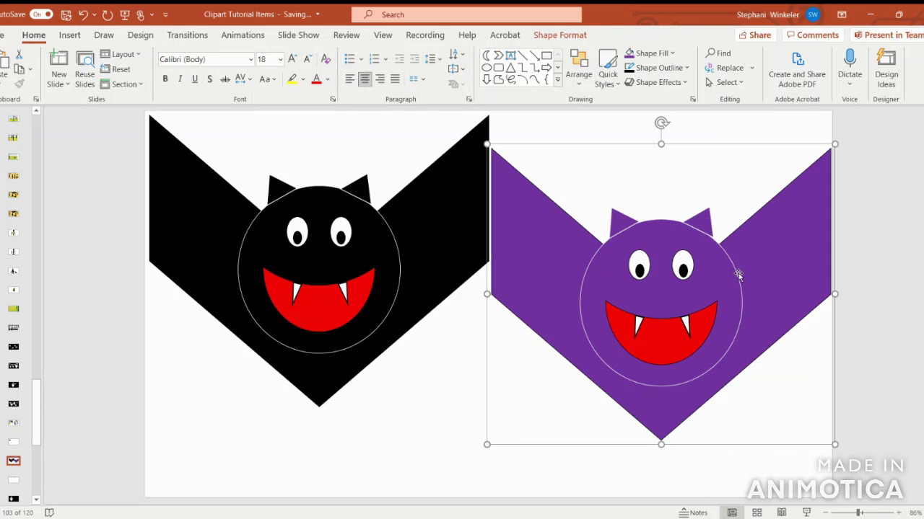
shift+click(735, 274)
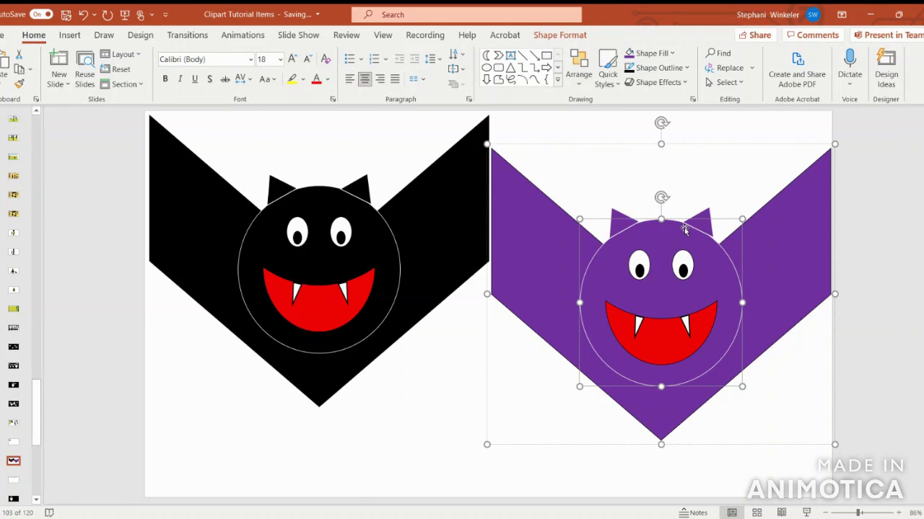
shift+click(623, 216)
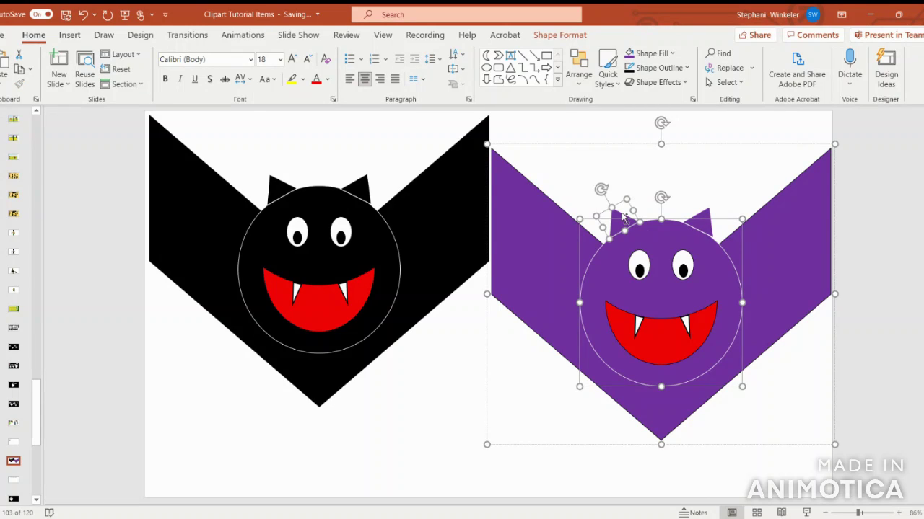
shift+click(709, 222)
click(642, 69)
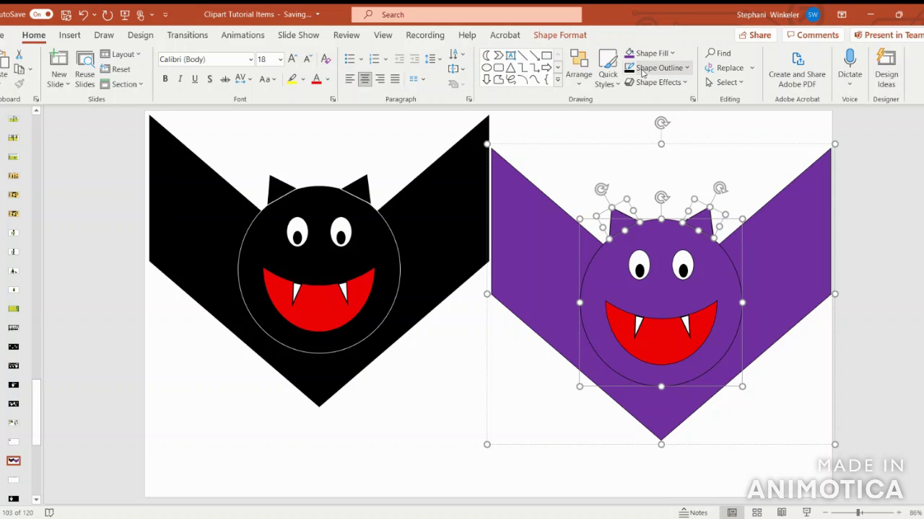
click(654, 70)
mouse_move(660, 294)
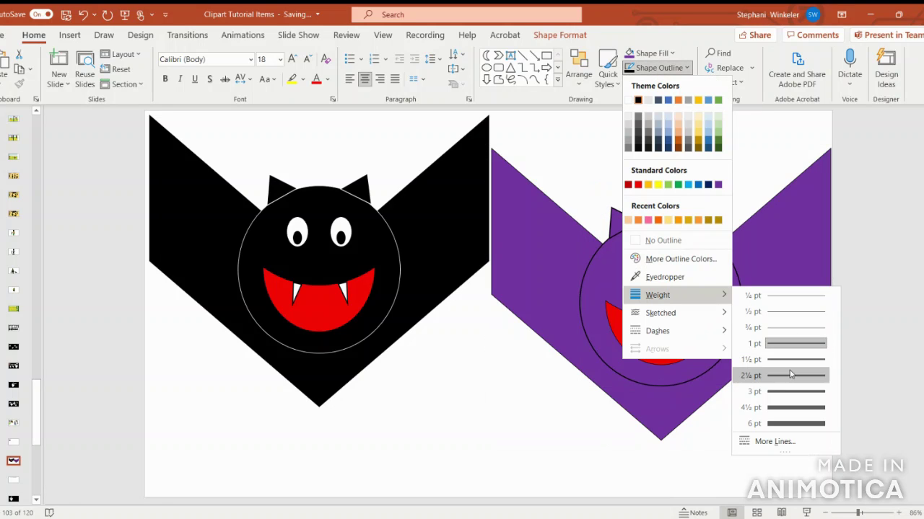
click(797, 392)
click(797, 441)
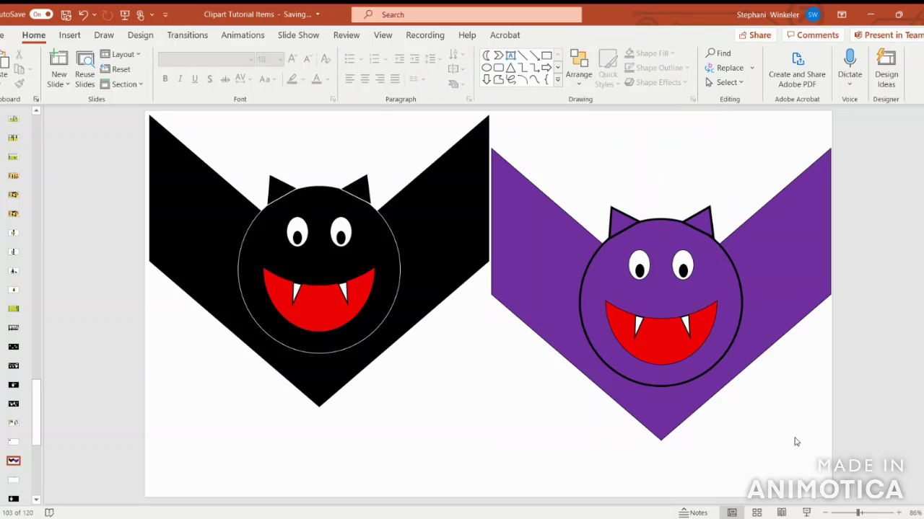
Step: Set the outline weight of the purple bat's wings to 3 pt
click(804, 275)
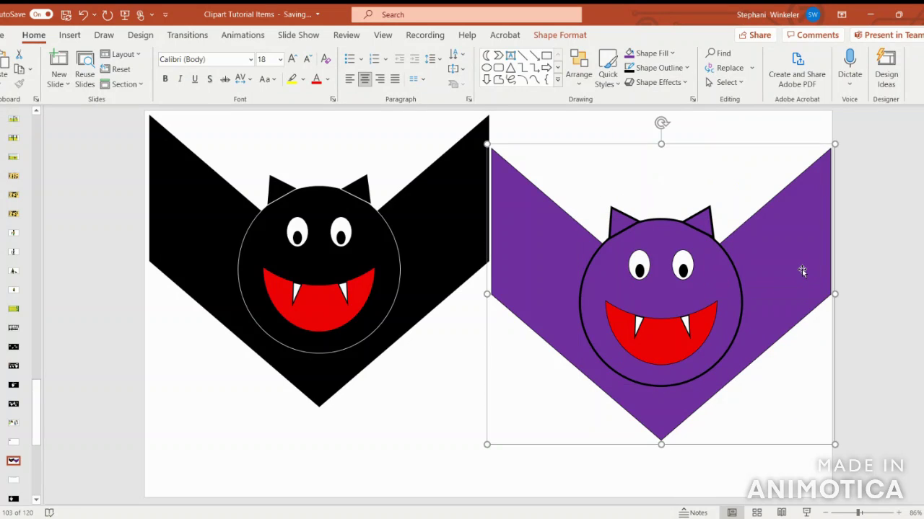
click(658, 67)
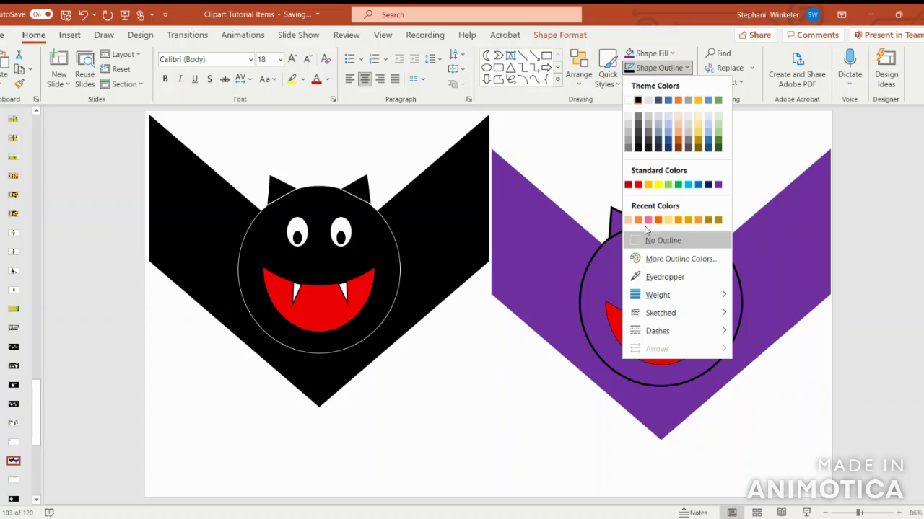
mouse_move(656, 294)
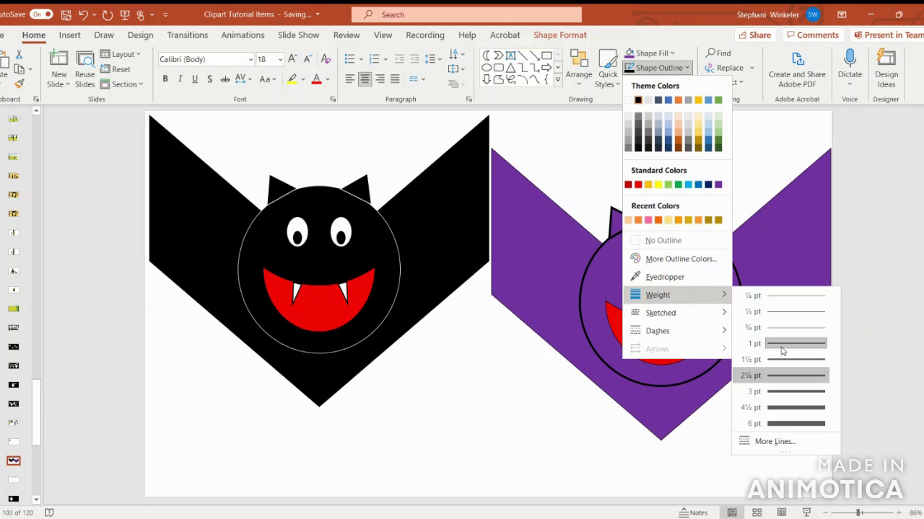
click(788, 391)
click(789, 466)
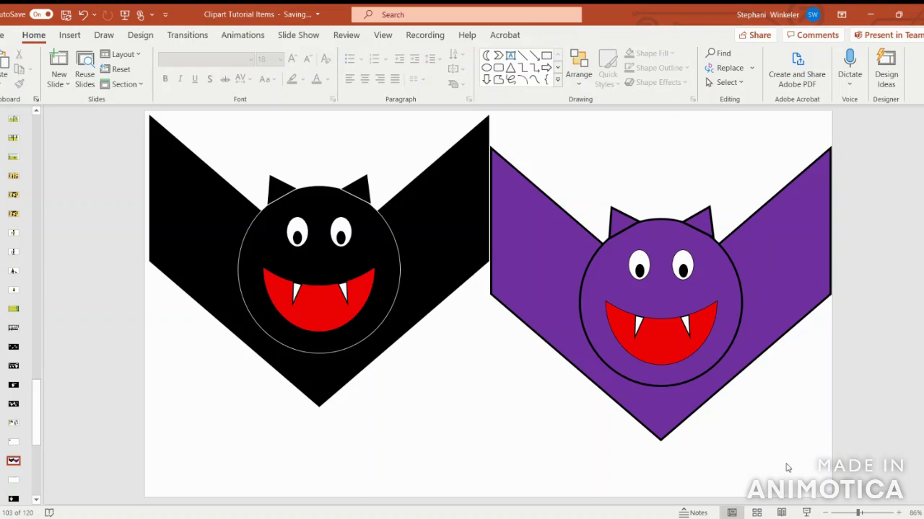
Step: Set the outline color of the purple bat's head to black
click(780, 287)
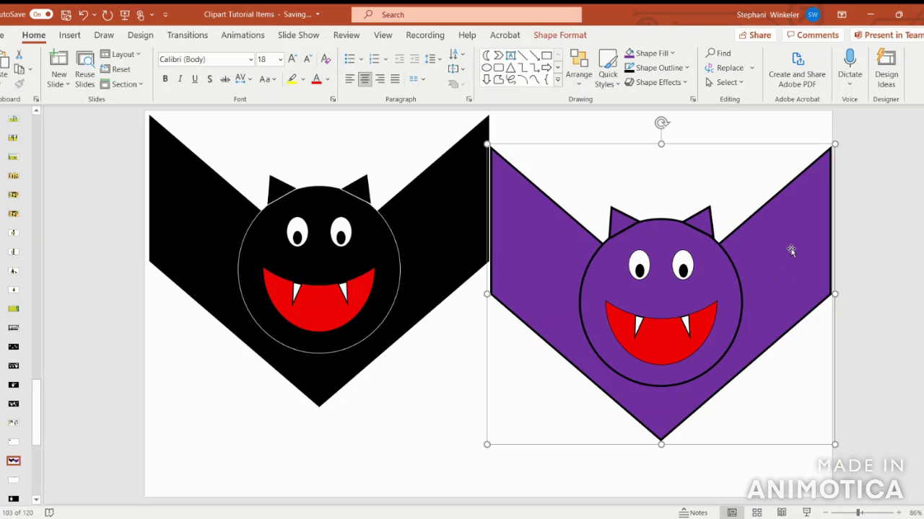
click(733, 273)
click(657, 67)
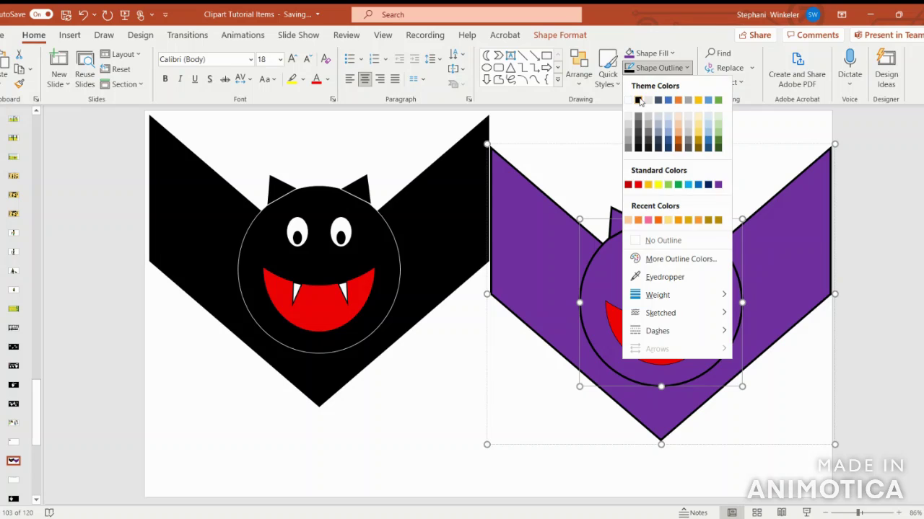
click(639, 98)
click(788, 453)
Step: Shift the purple bat slightly down and to the right on the slide, then deselect it
click(756, 287)
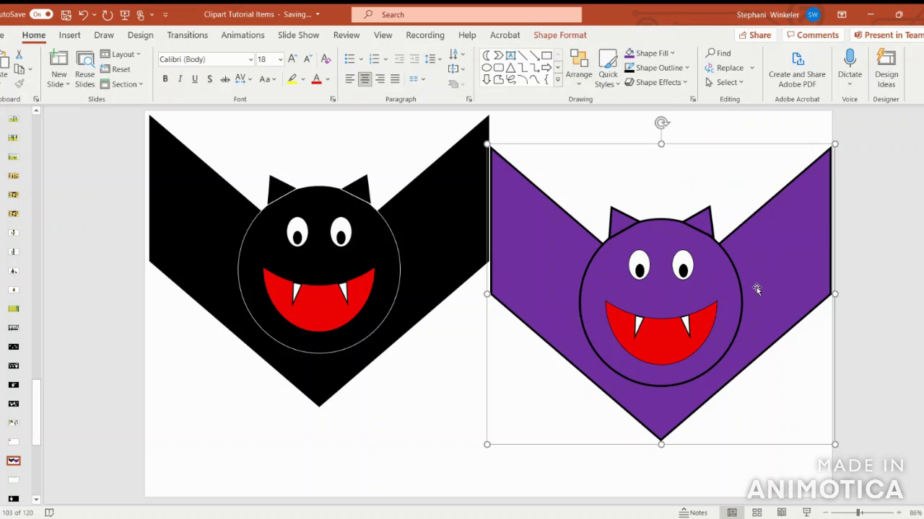
mouse_move(756, 287)
mouse_down()
mouse_move(757, 268)
mouse_move(761, 282)
mouse_up()
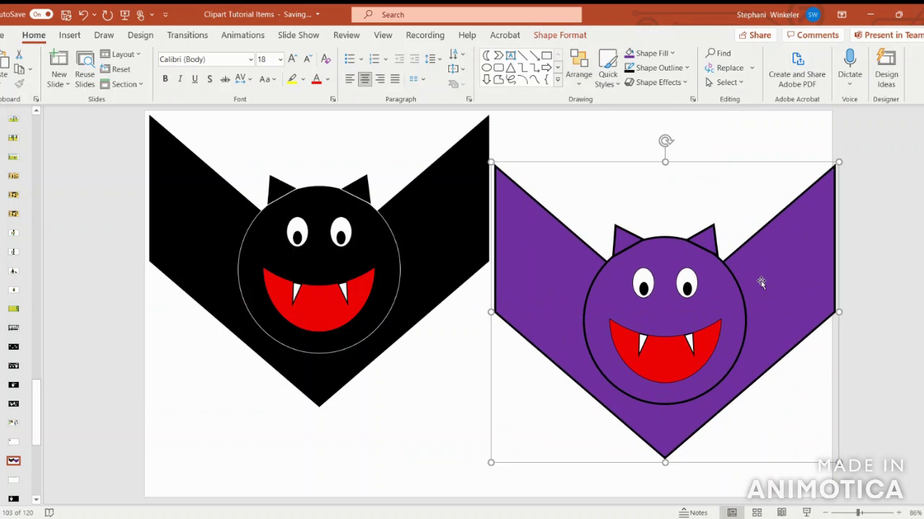
click(872, 194)
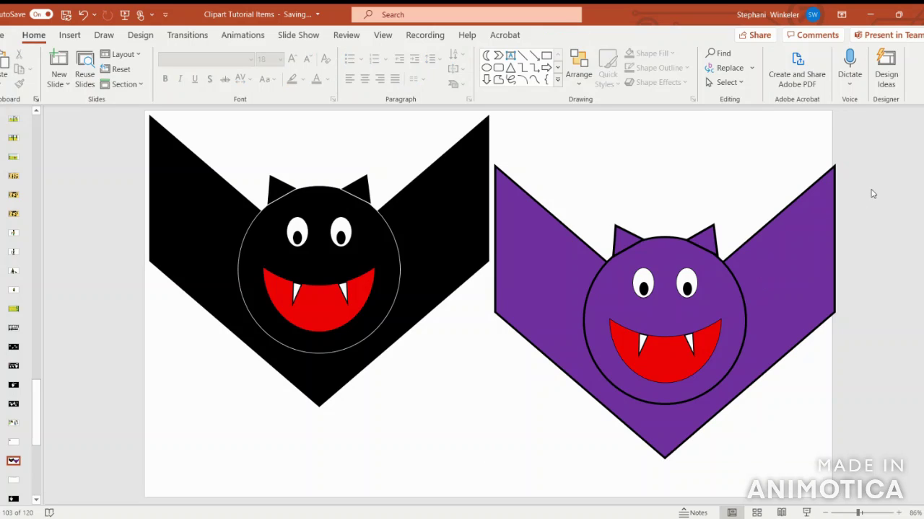